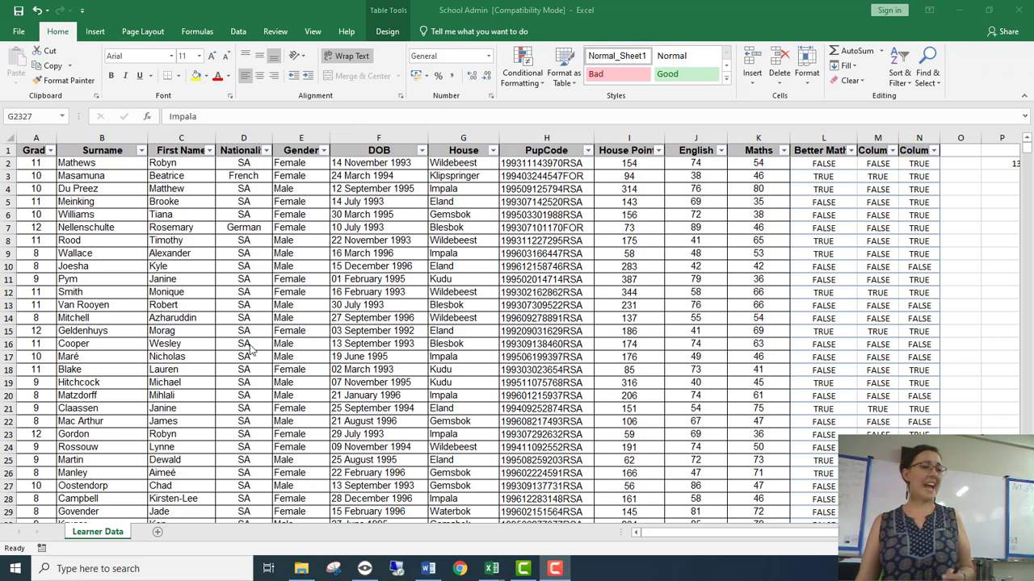
pyautogui.click(229, 266)
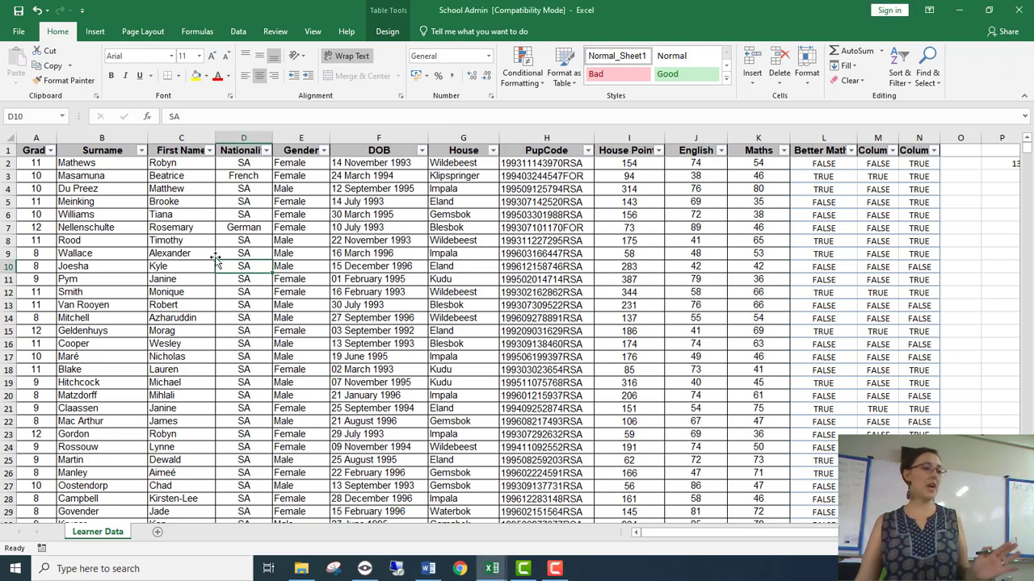
pyautogui.click(94, 30)
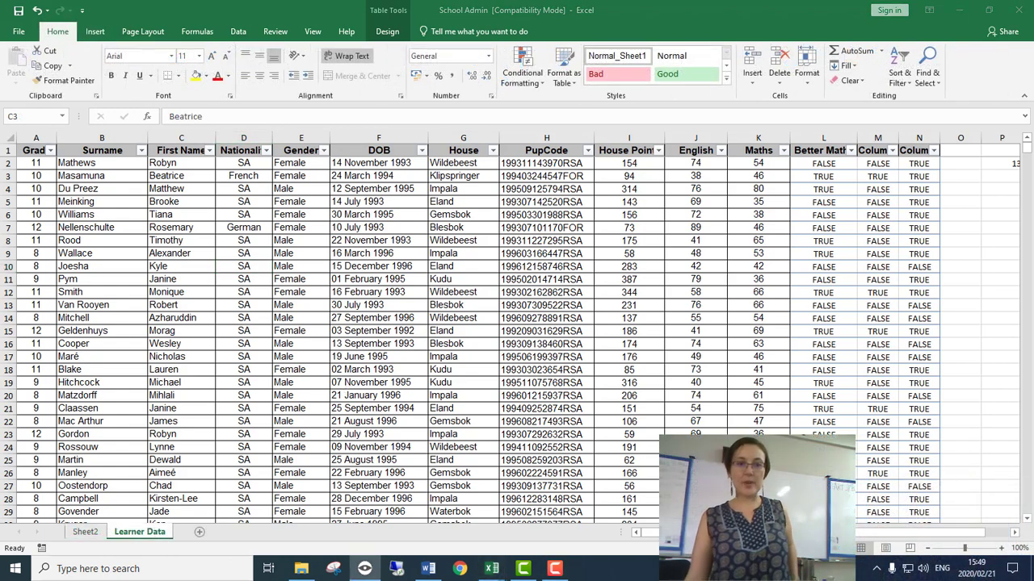
# - Delete the Better Maths, Column1 and Column2 columns (L to N) from the Learner Data sheet
pyautogui.click(824, 240)
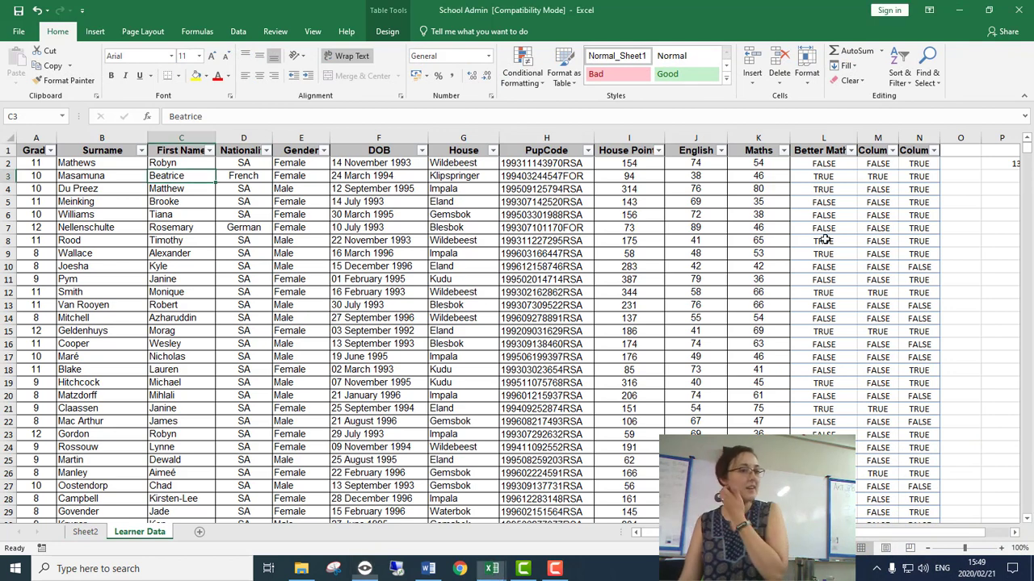
pyautogui.rightClick(844, 138)
pyautogui.click(844, 138)
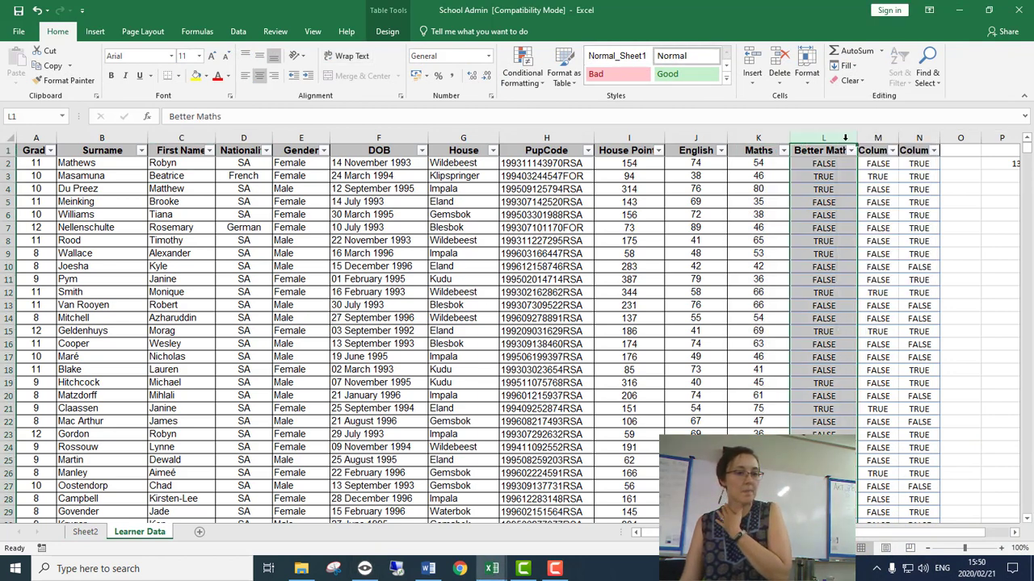
pyautogui.hotkey('ctrl', 'x')
pyautogui.moveTo(845, 138); pyautogui.dragTo(913, 138)
pyautogui.rightClick(916, 150)
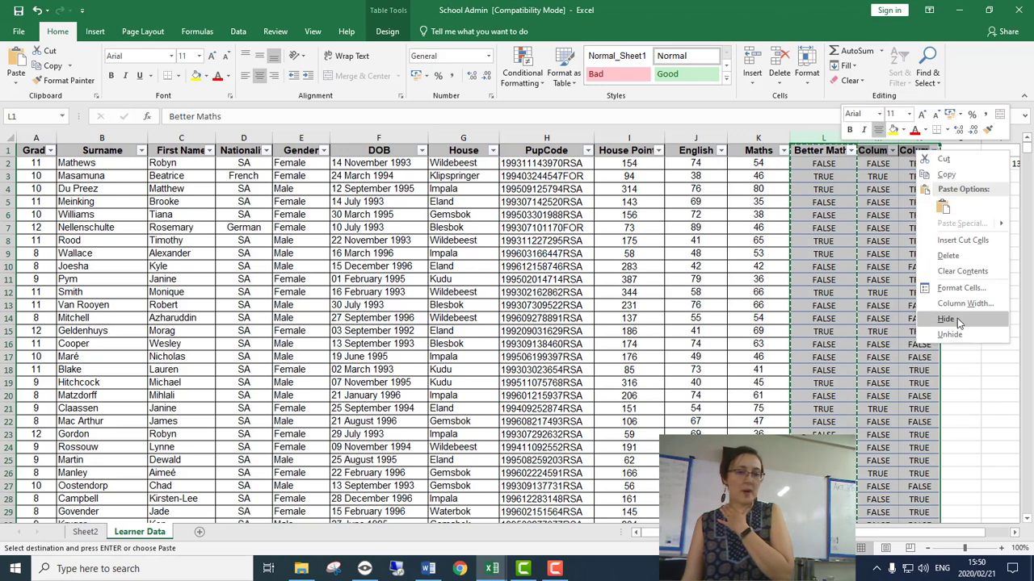
pyautogui.click(948, 255)
pyautogui.click(363, 263)
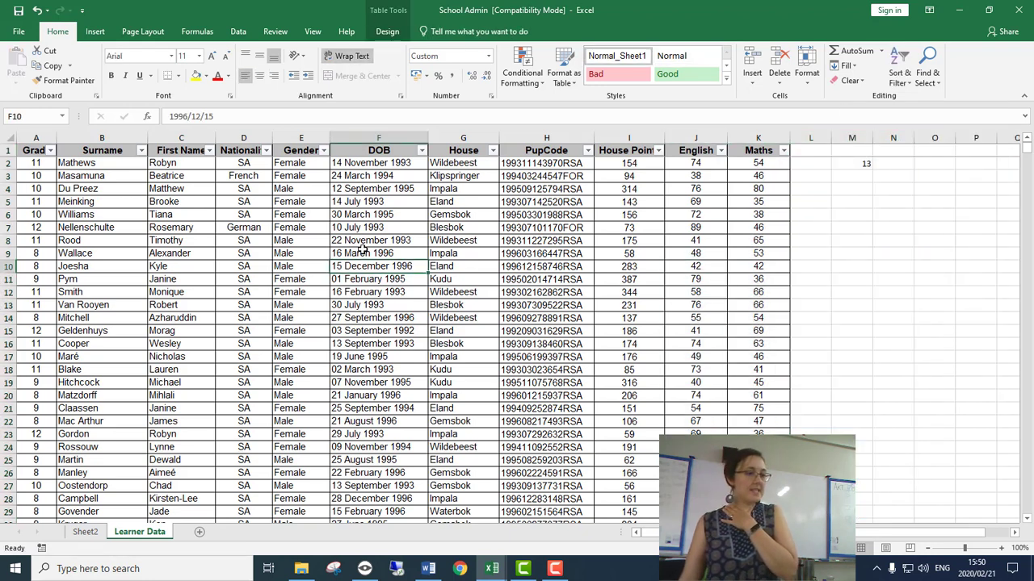
# - Insert a PivotTable based on the learner table (Table1) on a new worksheet
pyautogui.click(121, 214)
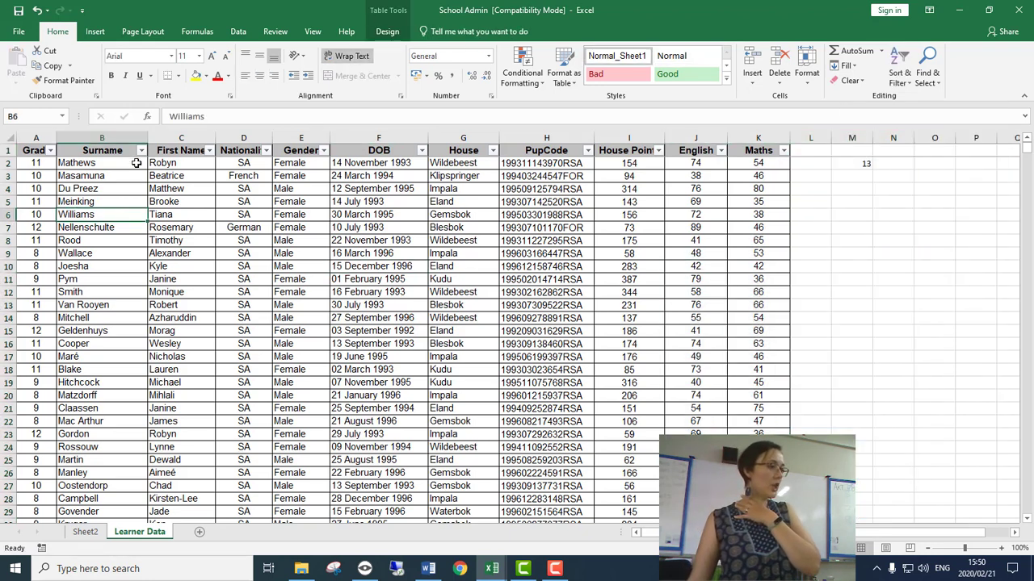
pyautogui.click(99, 32)
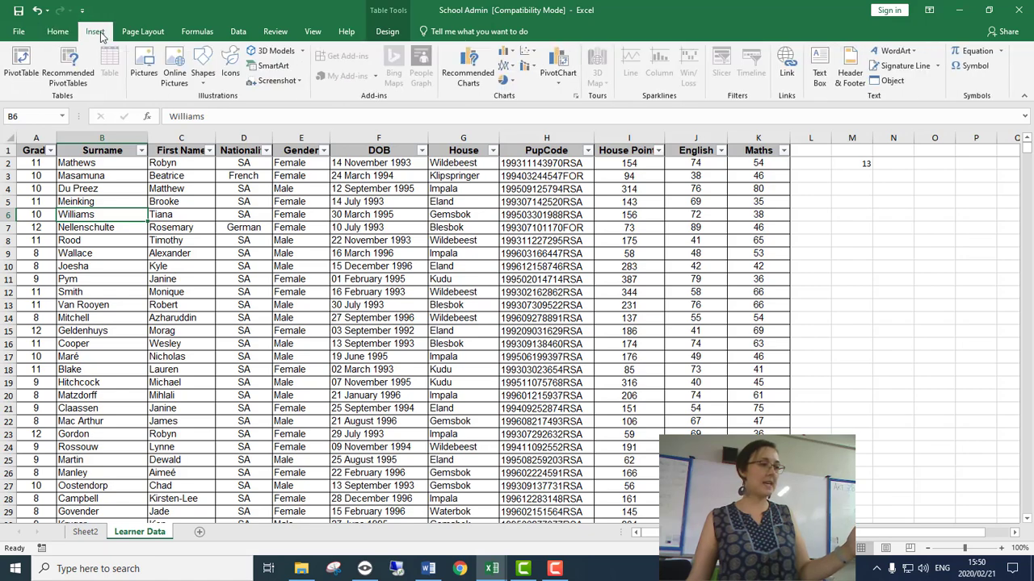
pyautogui.click(24, 65)
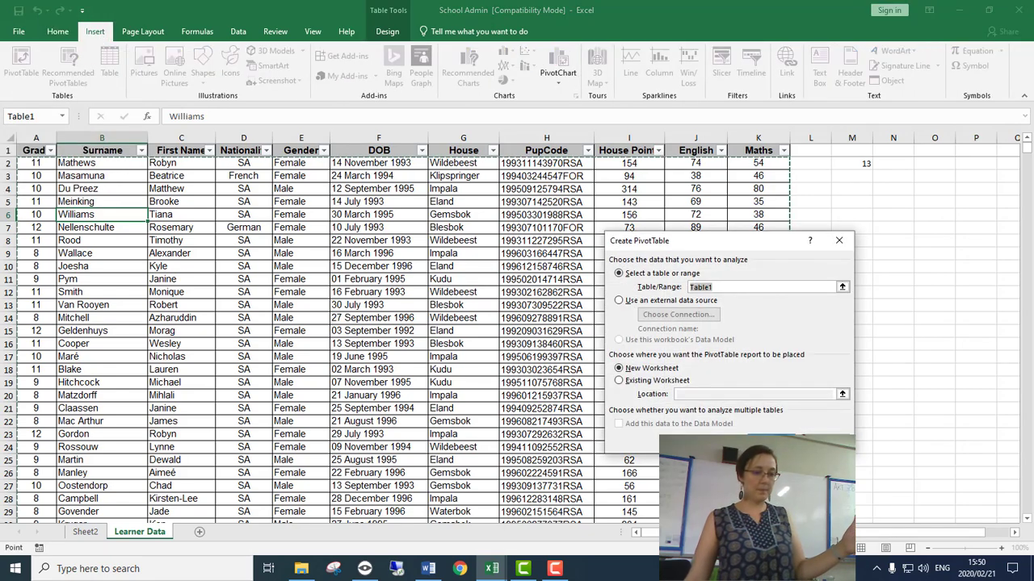
pyautogui.click(787, 440)
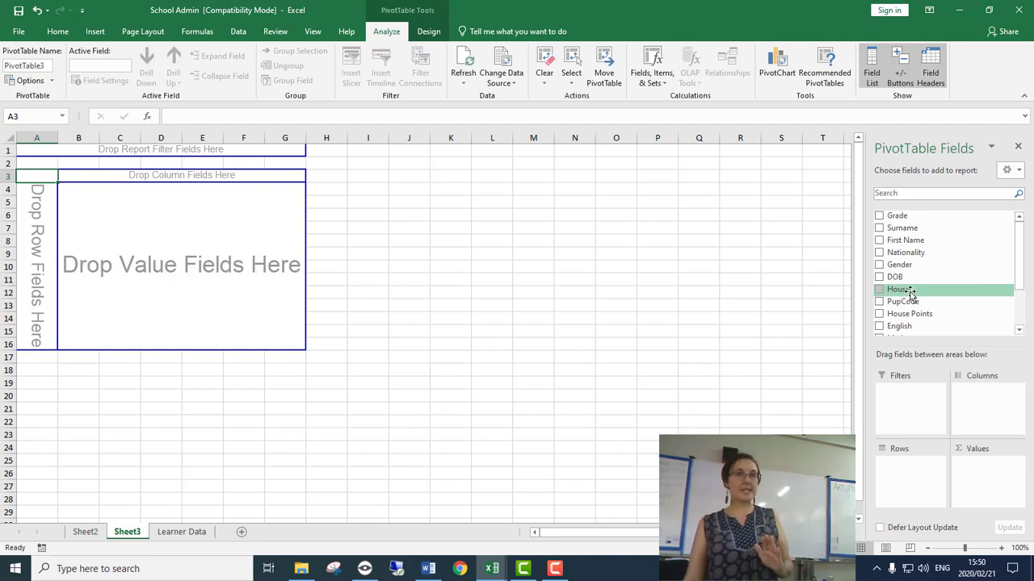
# - Lay out the PivotTable with House as rows, Gender as columns and a count of First Name as values
pyautogui.scroll(-2, 910, 292)
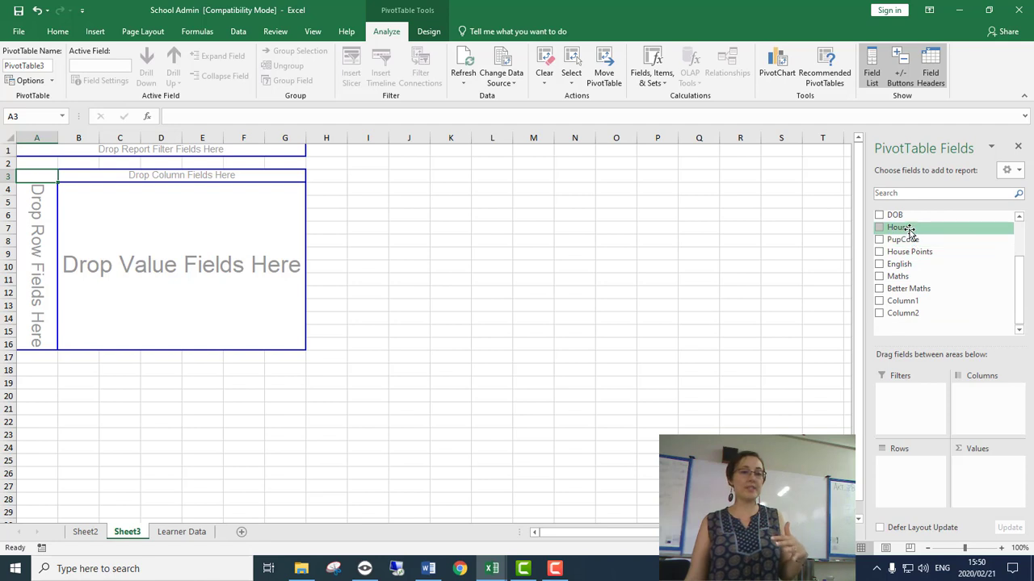
pyautogui.moveTo(908, 230); pyautogui.dragTo(926, 474)
pyautogui.scroll(2, 924, 271)
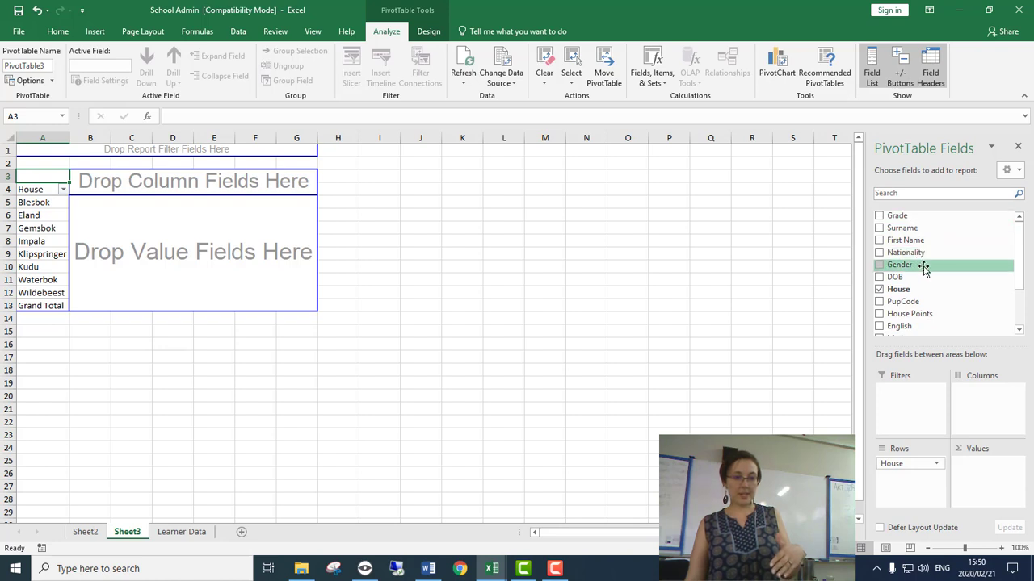
pyautogui.moveTo(927, 266); pyautogui.dragTo(971, 393)
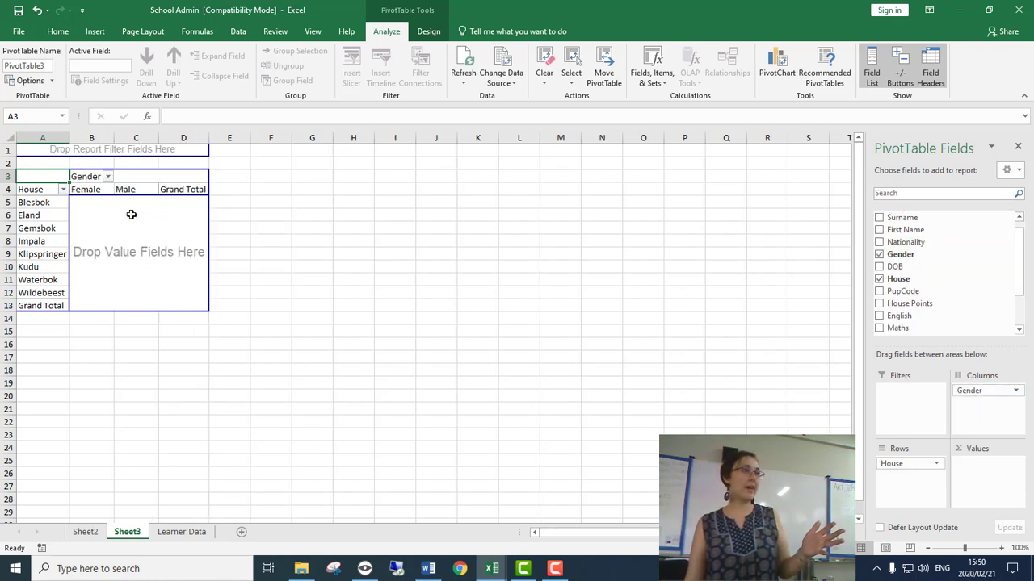
pyautogui.scroll(1, 974, 228)
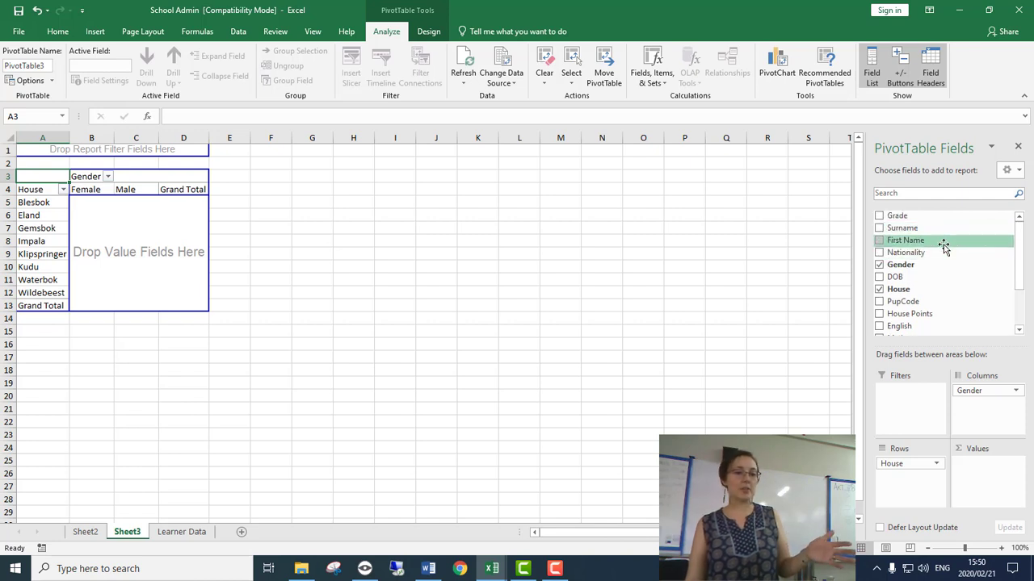
pyautogui.moveTo(950, 244); pyautogui.dragTo(987, 486)
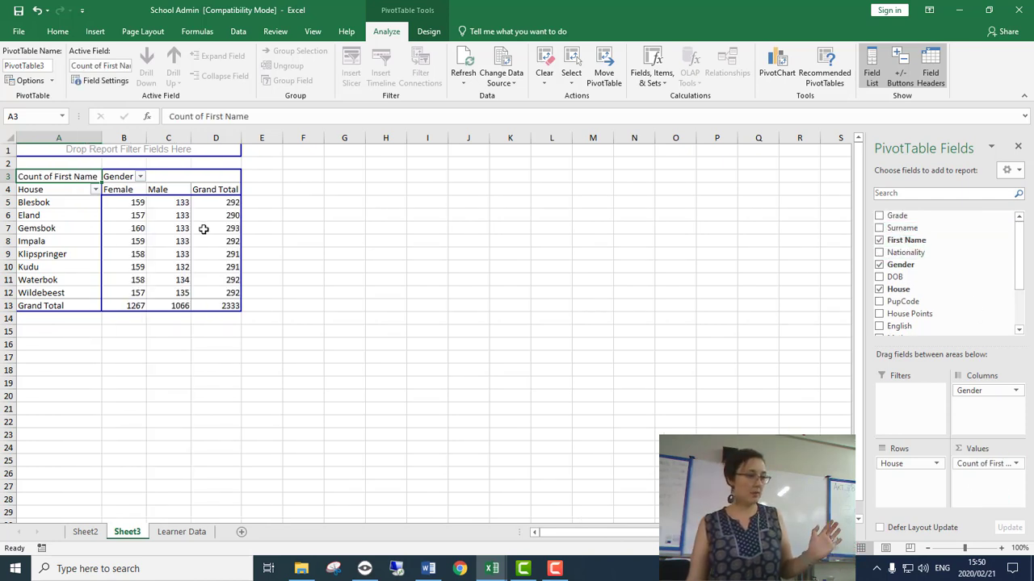
# - Compare the Female counts of the houses in the PivotTable
pyautogui.click(135, 228)
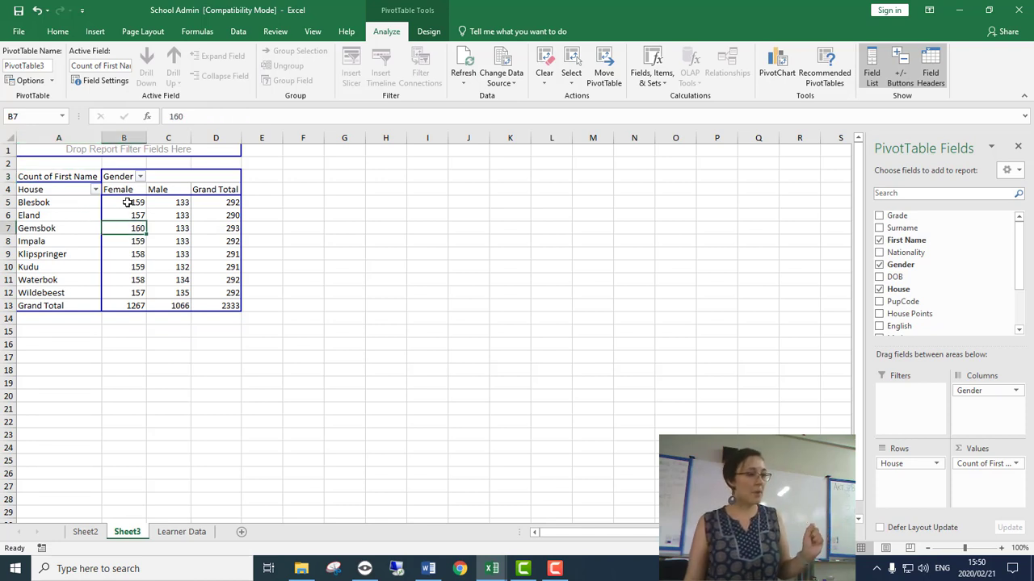
pyautogui.moveTo(129, 202); pyautogui.dragTo(131, 293)
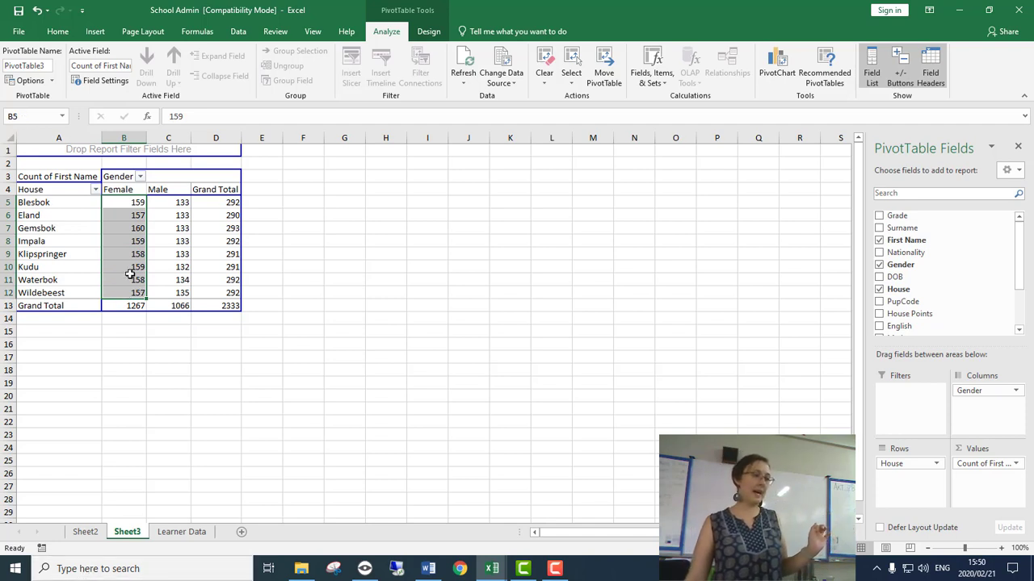
pyautogui.moveTo(126, 267)
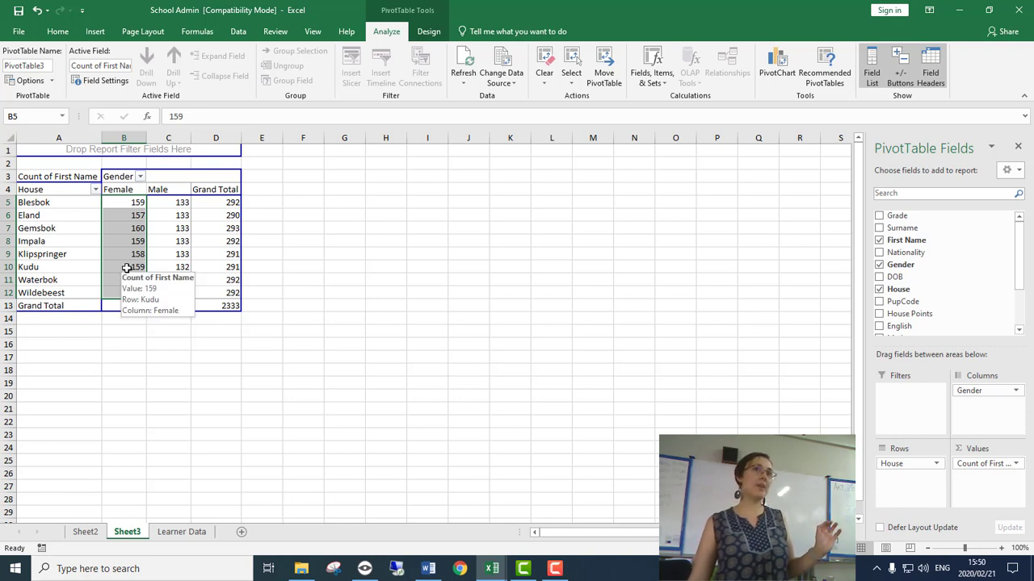
pyautogui.moveTo(236, 252)
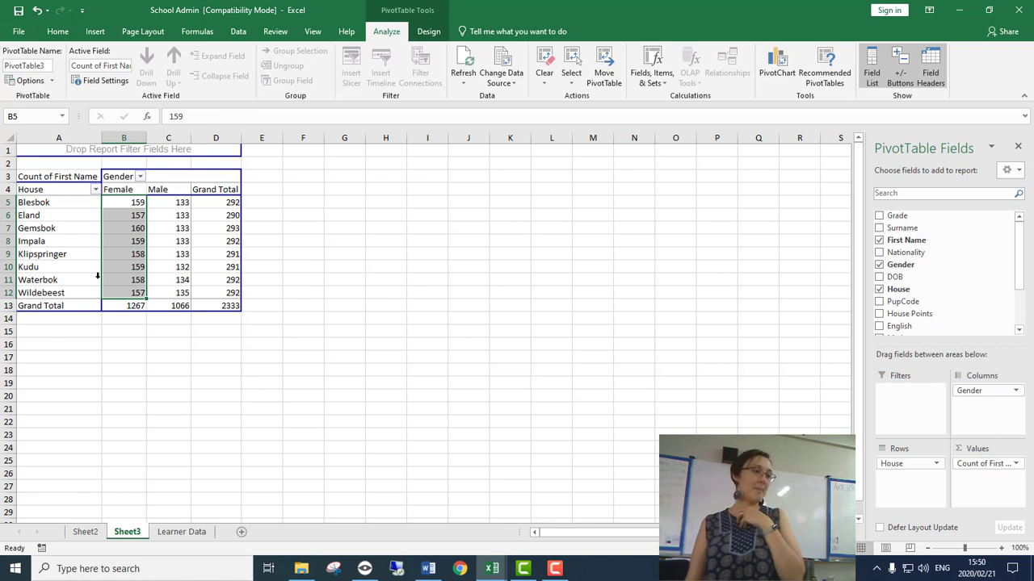
pyautogui.moveTo(106, 284)
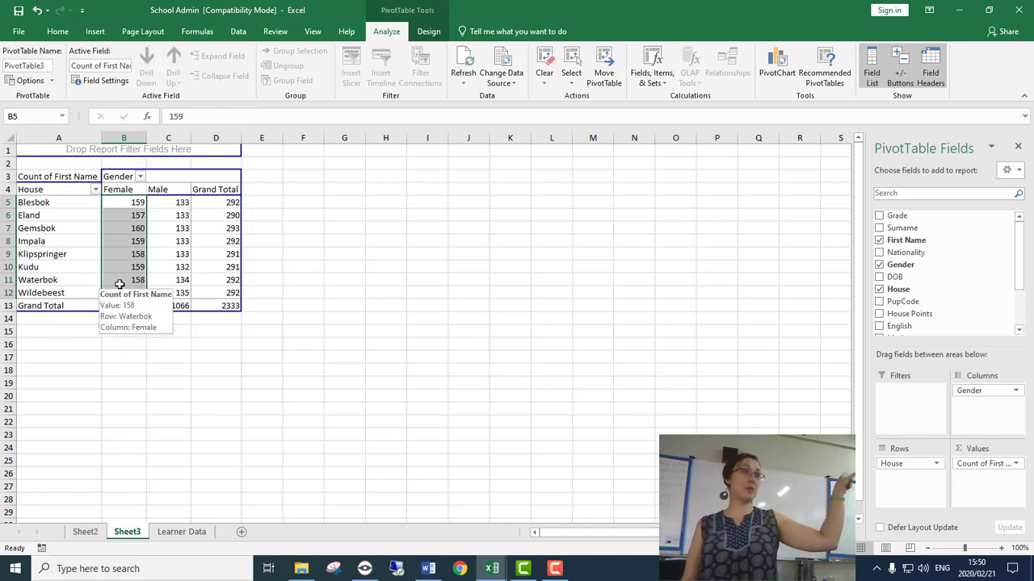
pyautogui.click(138, 243)
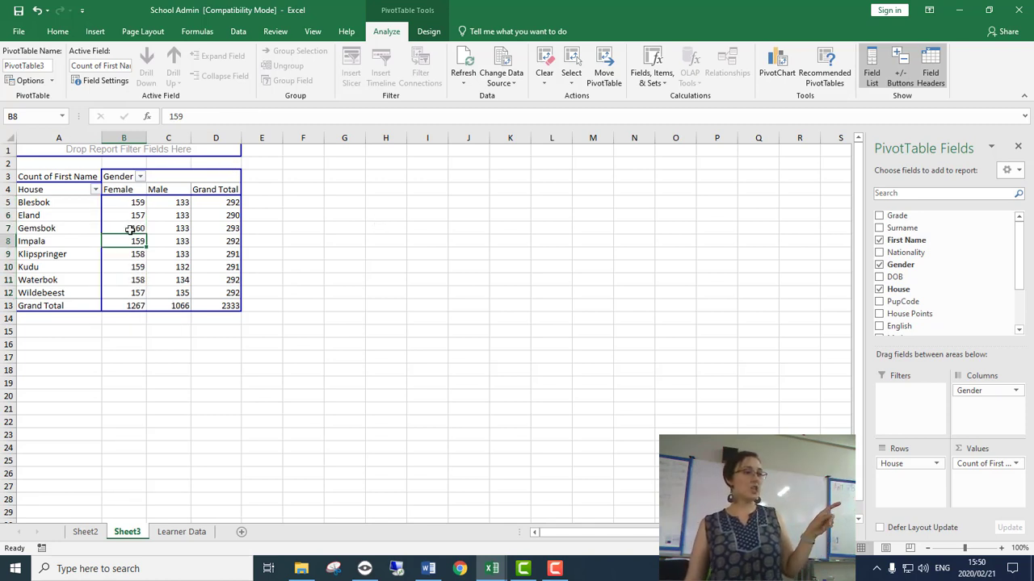
pyautogui.moveTo(129, 203); pyautogui.dragTo(133, 290)
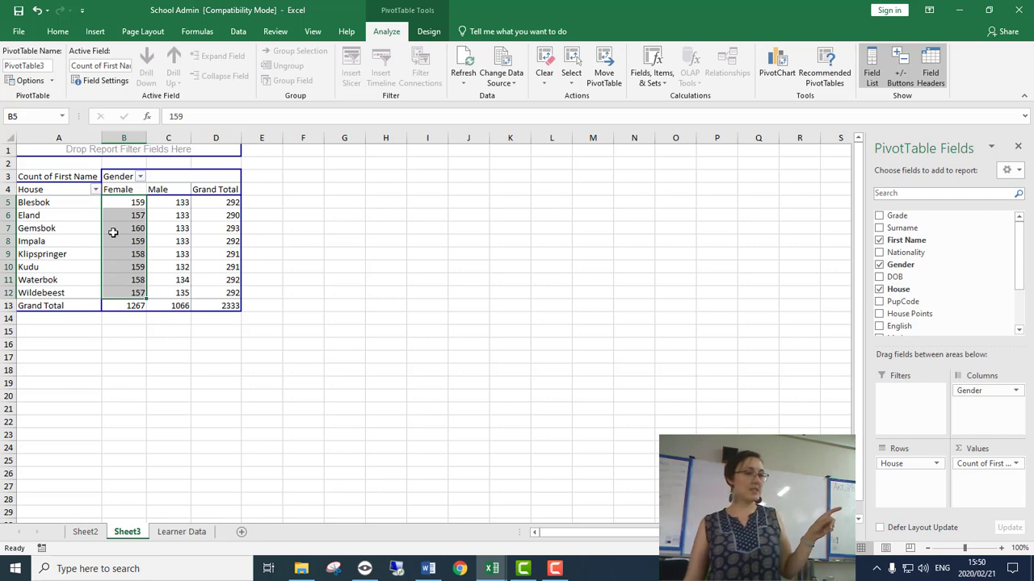
pyautogui.click(55, 30)
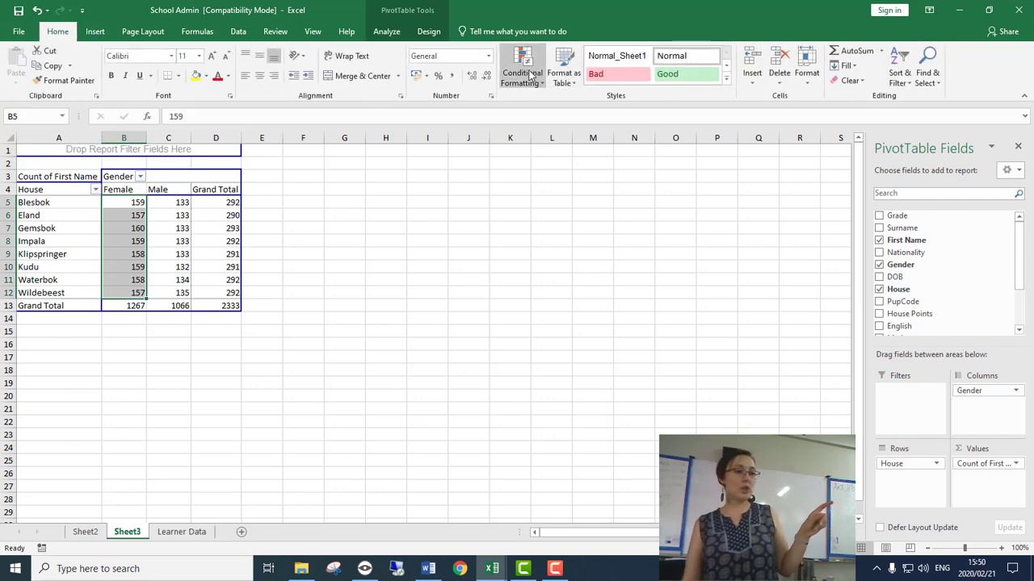
pyautogui.click(530, 75)
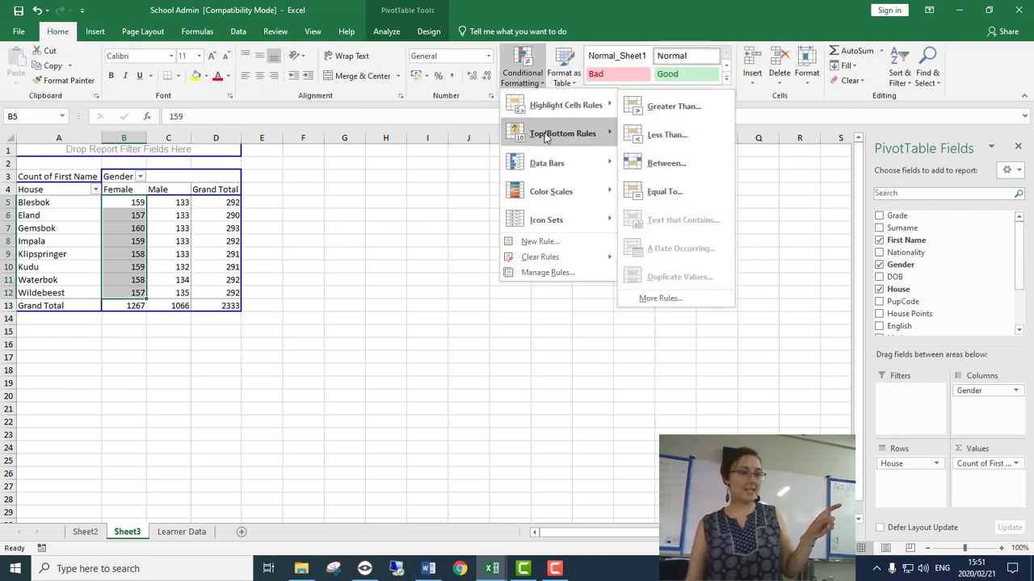
pyautogui.moveTo(546, 136)
pyautogui.click(650, 137)
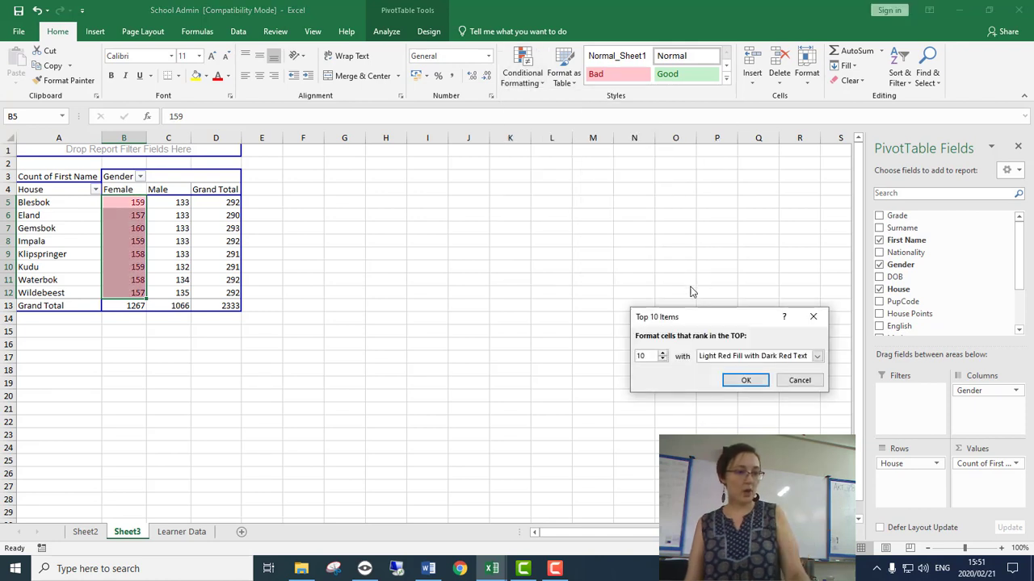
pyautogui.press('Delete')
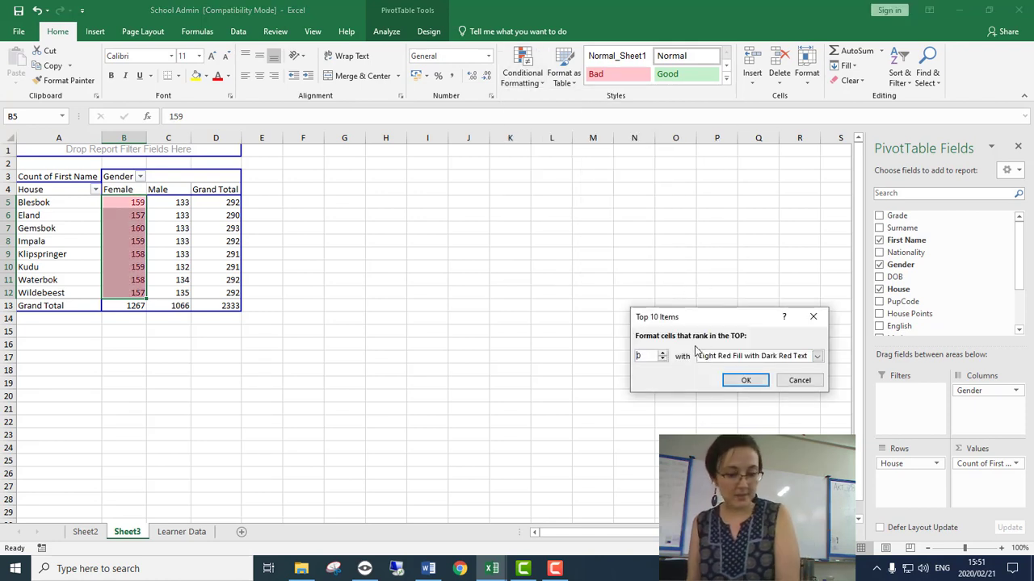
pyautogui.press('Delete')
pyautogui.write('1')
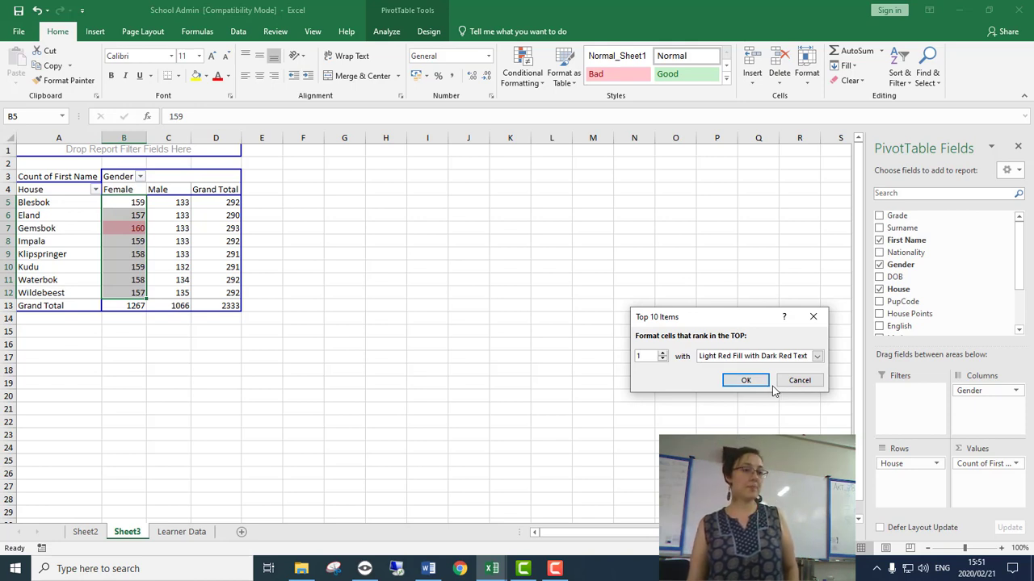
pyautogui.click(797, 381)
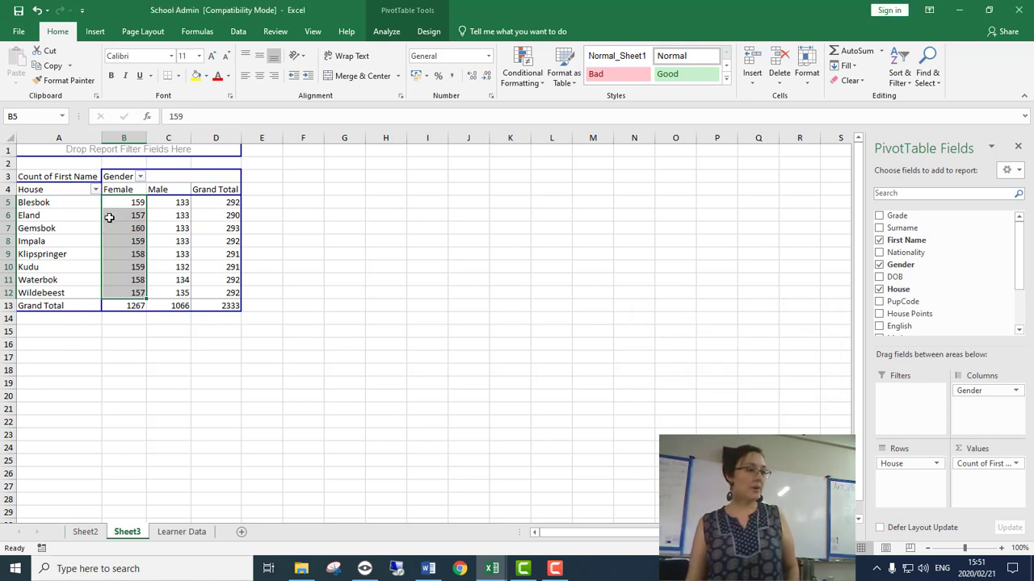
# - Sort the houses by their Female counts from smallest to largest, then select the last house's name and Female count
pyautogui.click(109, 217)
pyautogui.click(113, 203)
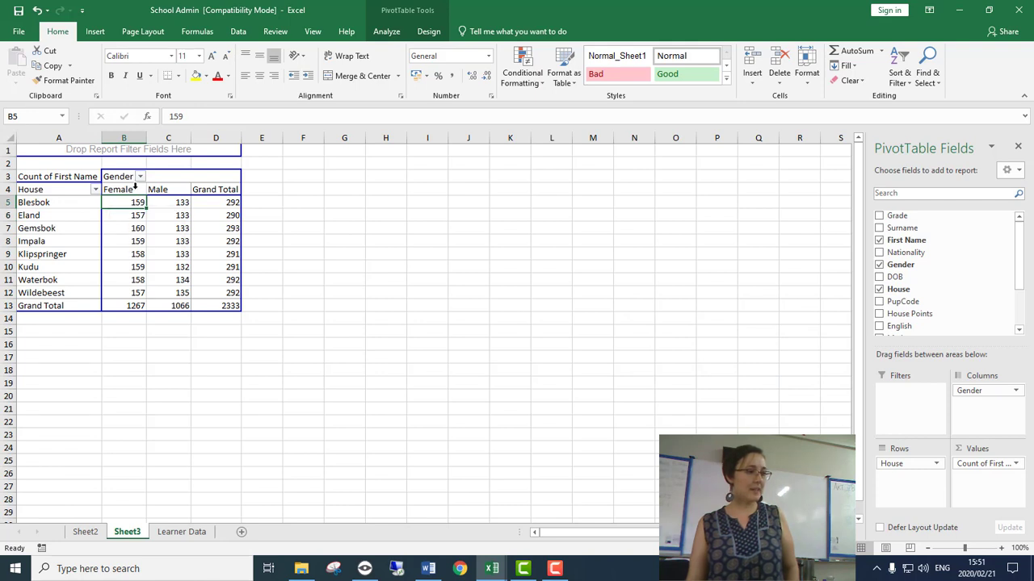
pyautogui.rightClick(134, 201)
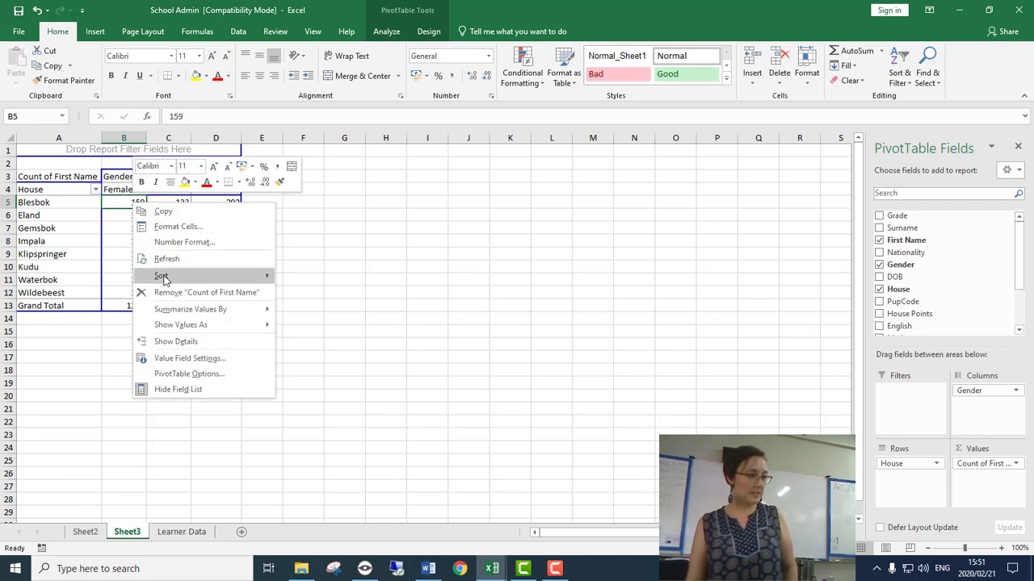
pyautogui.moveTo(162, 277)
pyautogui.click(307, 280)
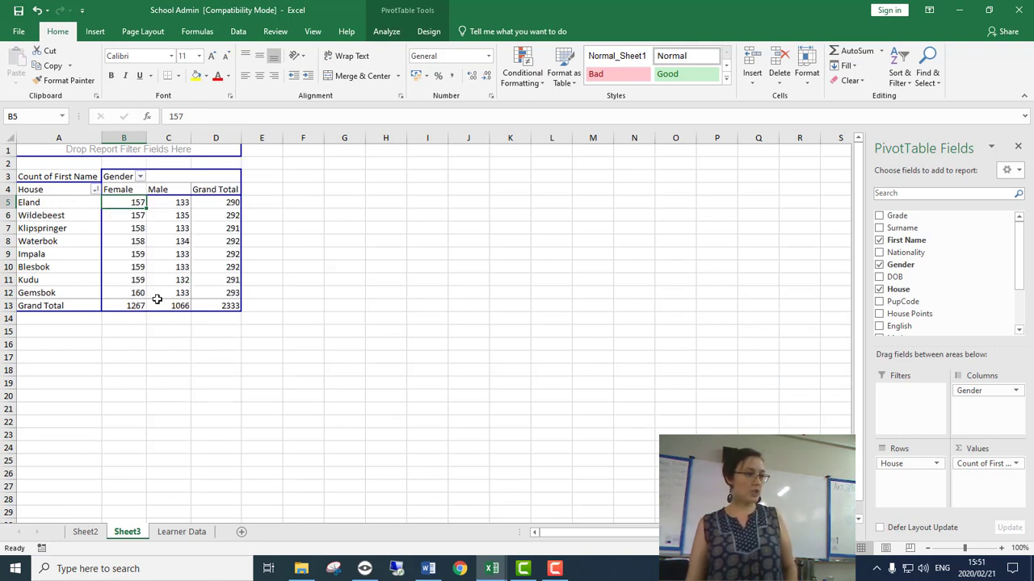
pyautogui.click(120, 291)
pyautogui.moveTo(39, 293); pyautogui.dragTo(119, 293)
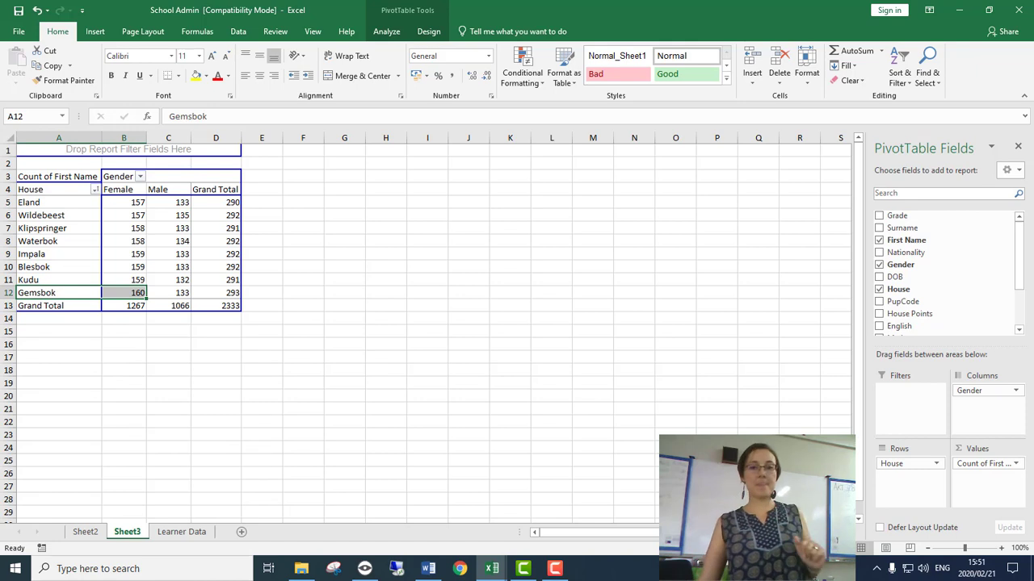
# - Sort the houses in the PivotTable by their Female counts from largest to smallest
pyautogui.click(115, 219)
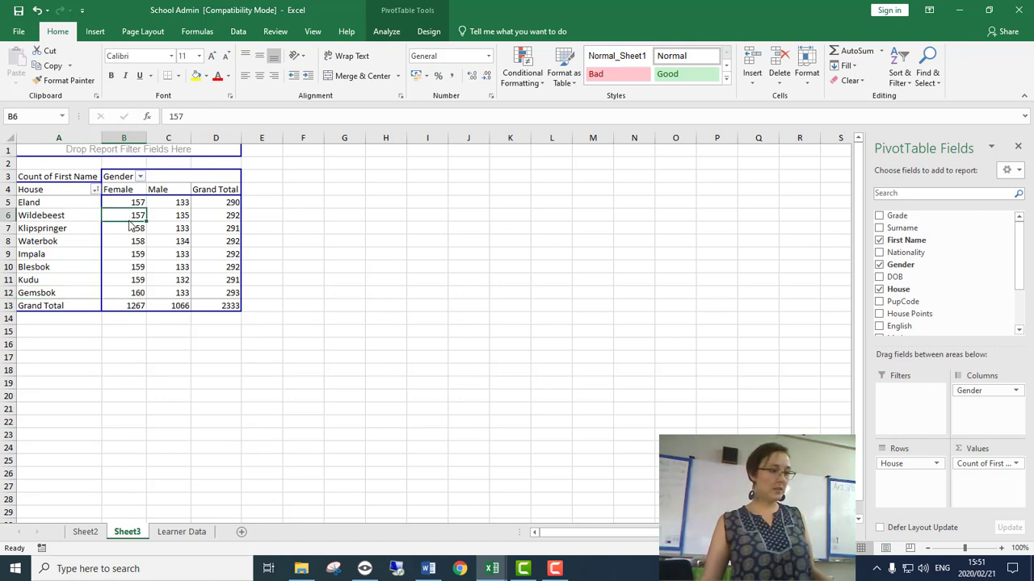
pyautogui.rightClick(127, 221)
pyautogui.moveTo(254, 292)
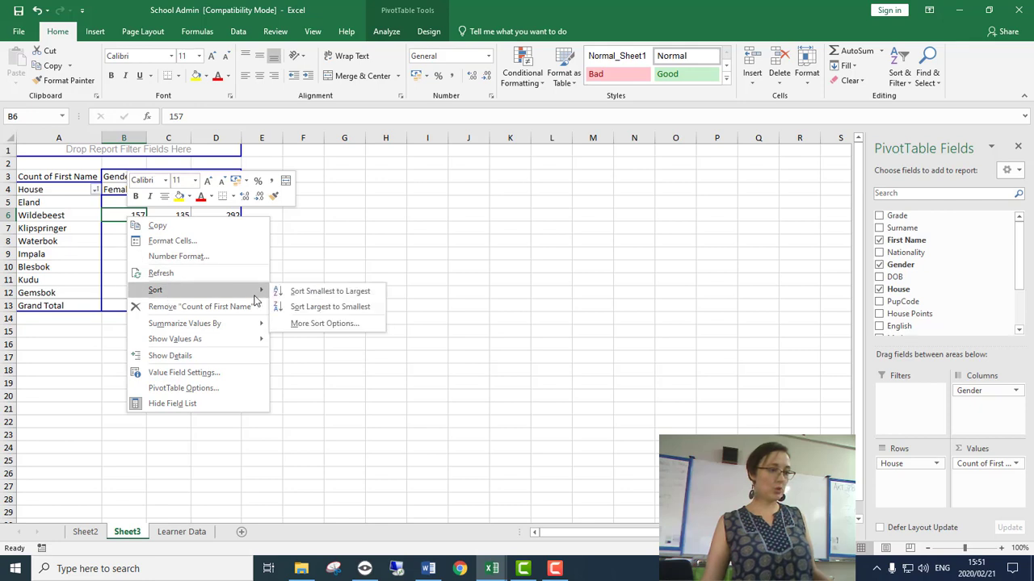
pyautogui.click(327, 307)
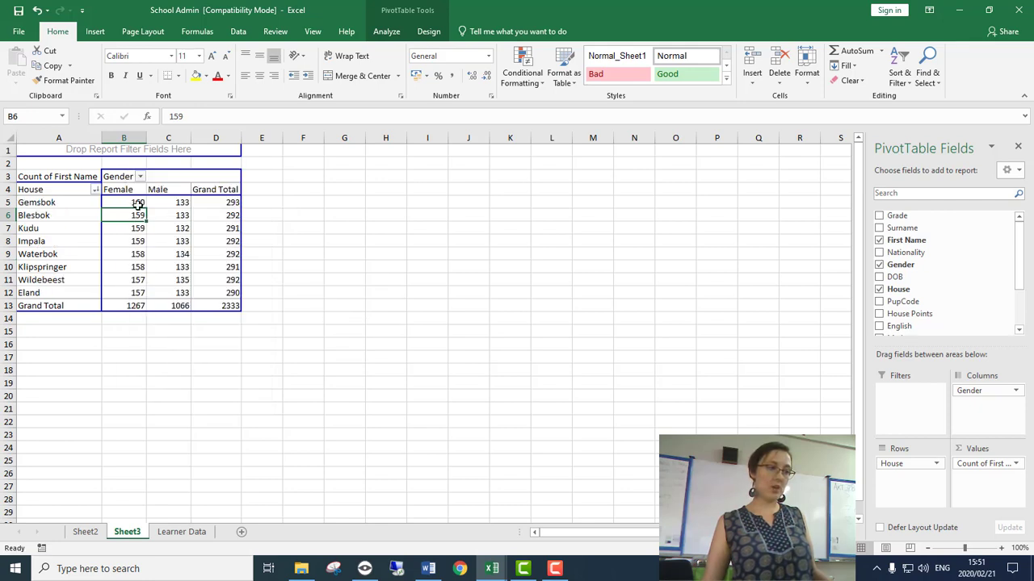
pyautogui.rightClick(135, 209)
pyautogui.moveTo(250, 279)
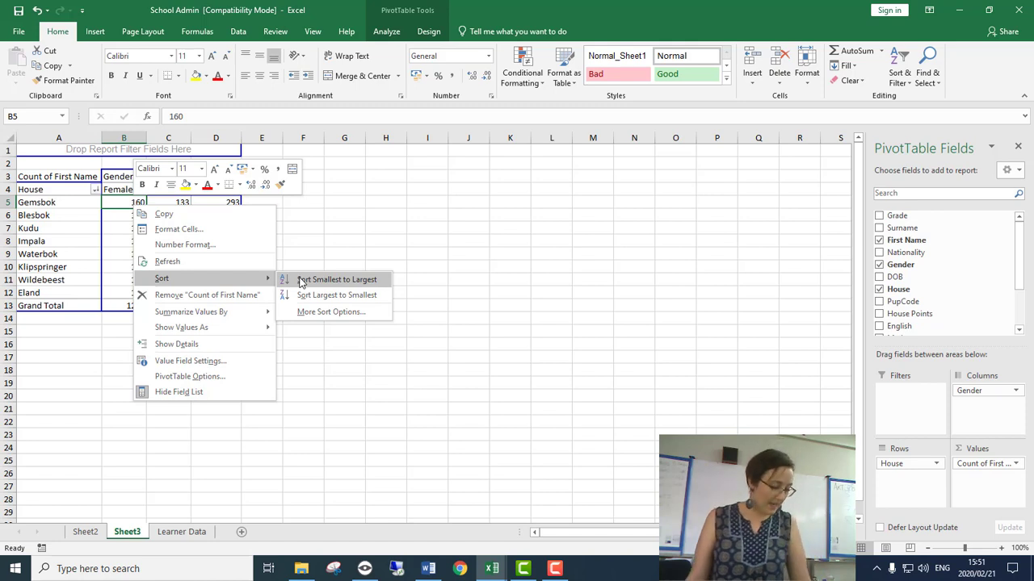
pyautogui.hotkey('alt', 'Tab')
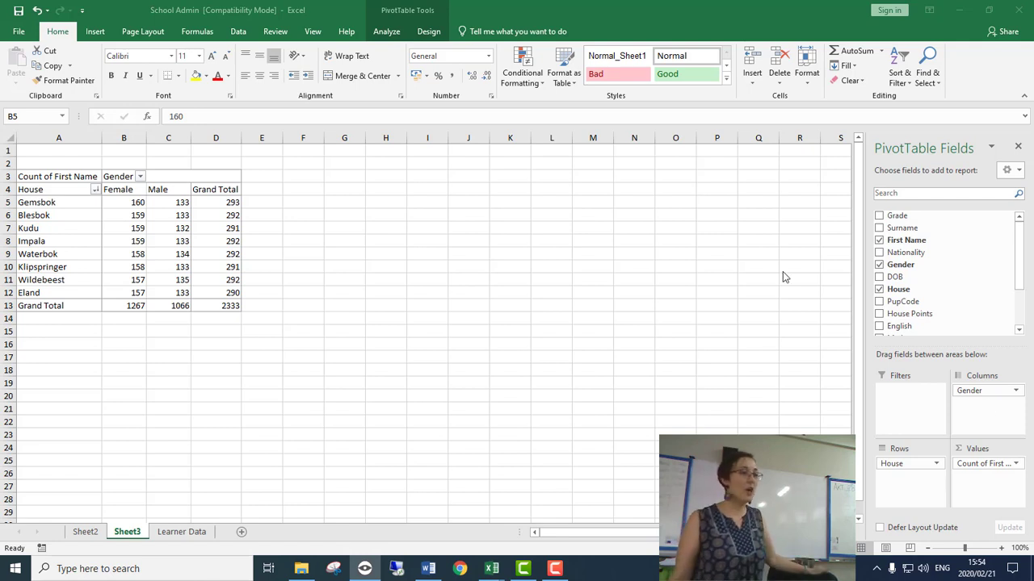
pyautogui.click(159, 231)
pyautogui.moveTo(159, 232)
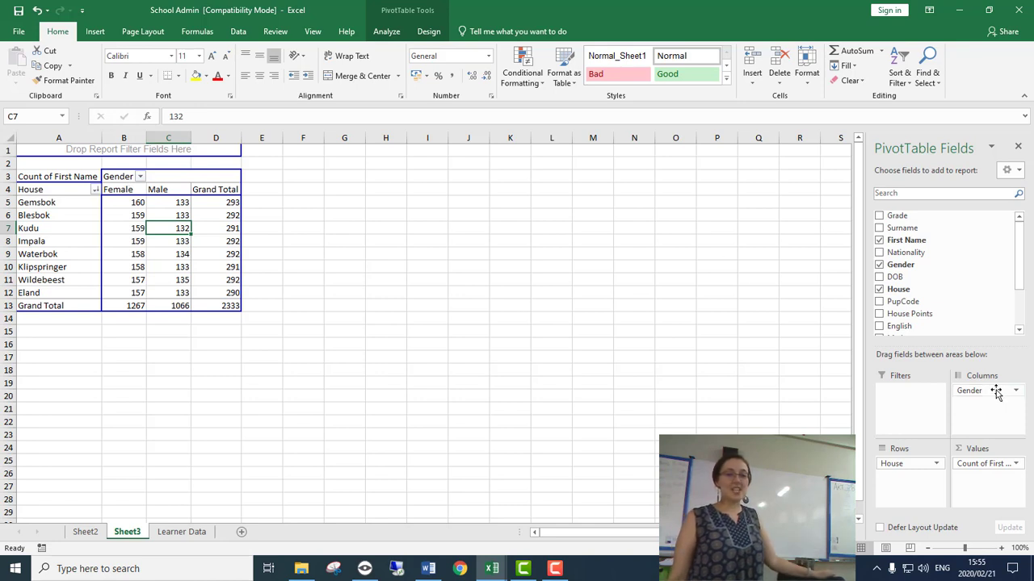
# - Move Gender from the PivotTable's columns to its report filter and filter the report to Female
pyautogui.moveTo(982, 395); pyautogui.dragTo(903, 394)
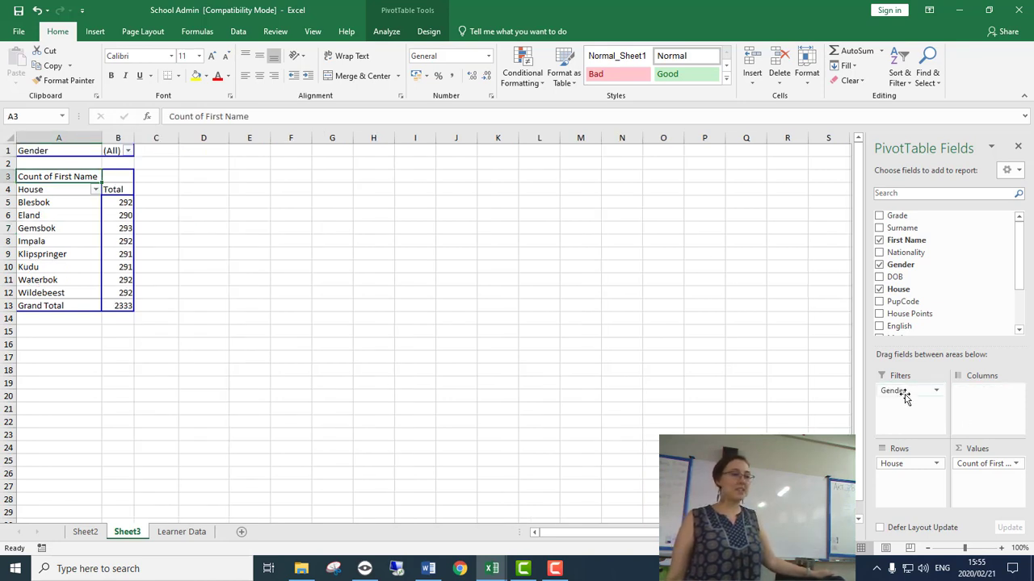
pyautogui.click(128, 151)
pyautogui.click(32, 201)
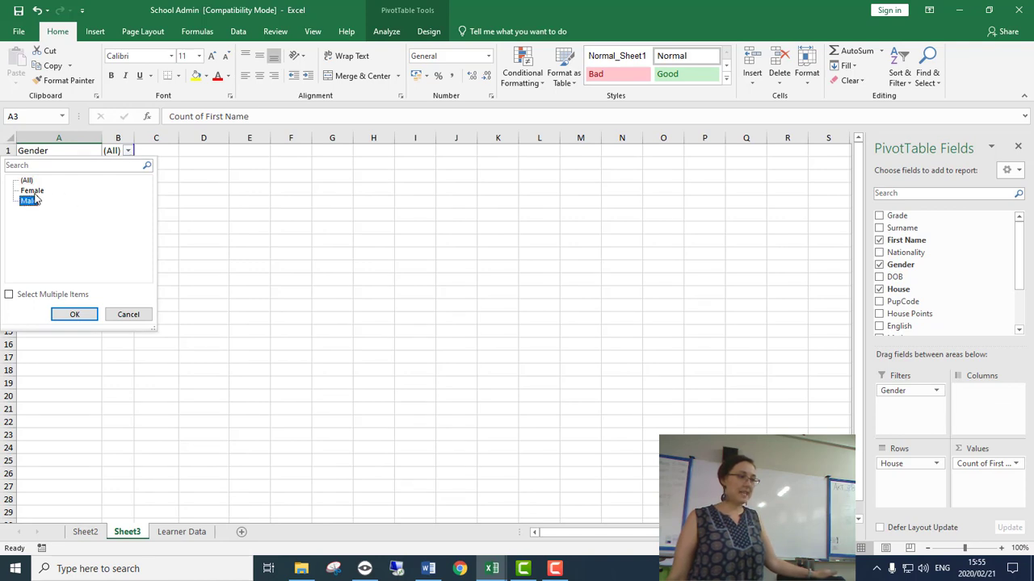
pyautogui.click(32, 191)
pyautogui.click(74, 314)
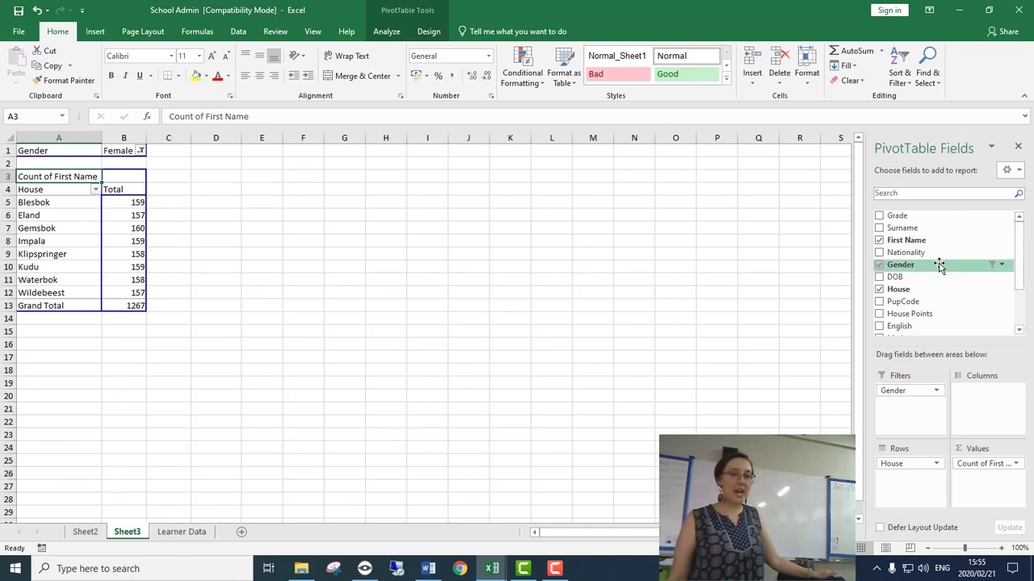
# - Replace House with Nationality as the PivotTable's row field
pyautogui.click(937, 464)
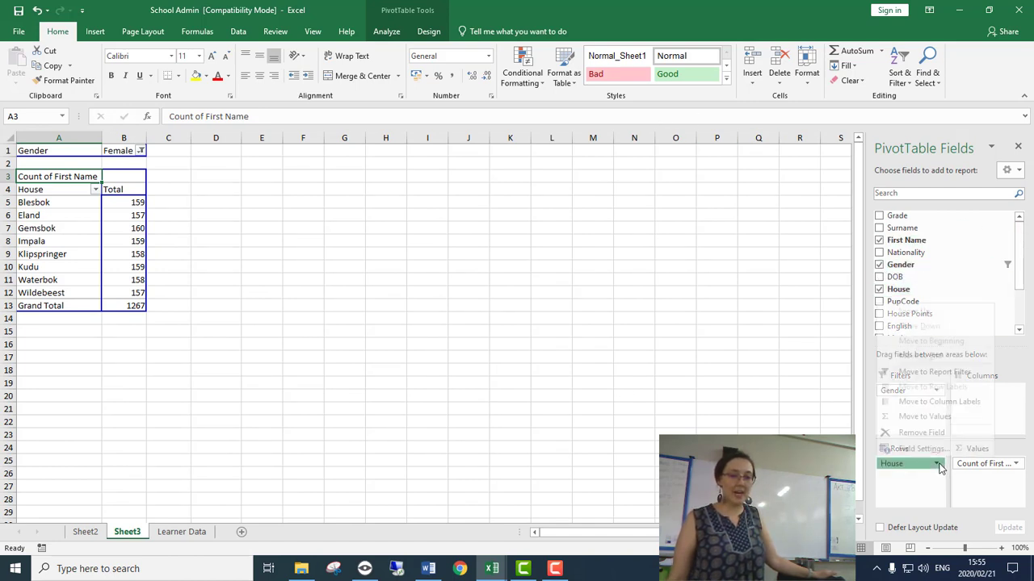
pyautogui.click(924, 434)
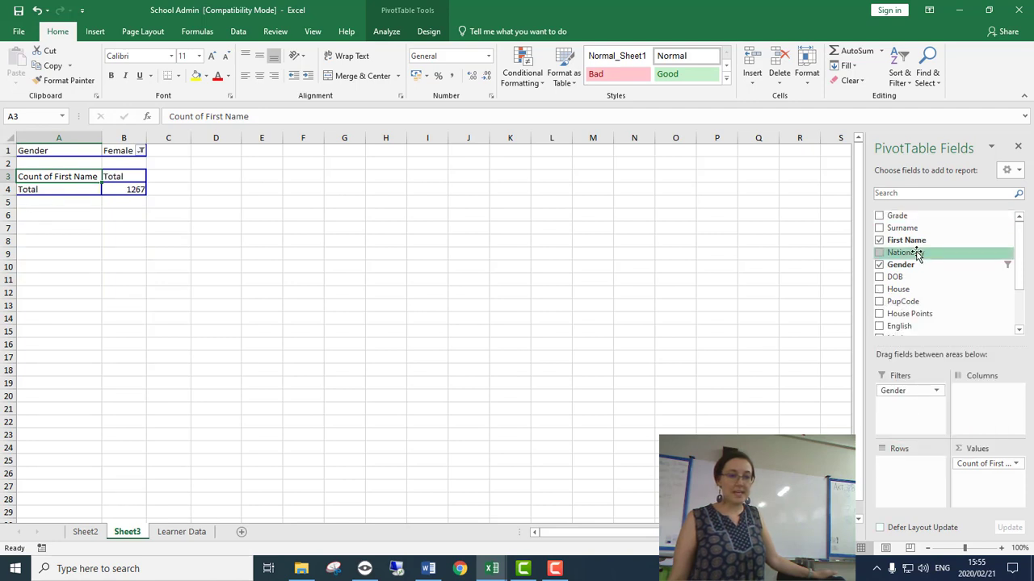
pyautogui.moveTo(917, 256); pyautogui.dragTo(907, 461)
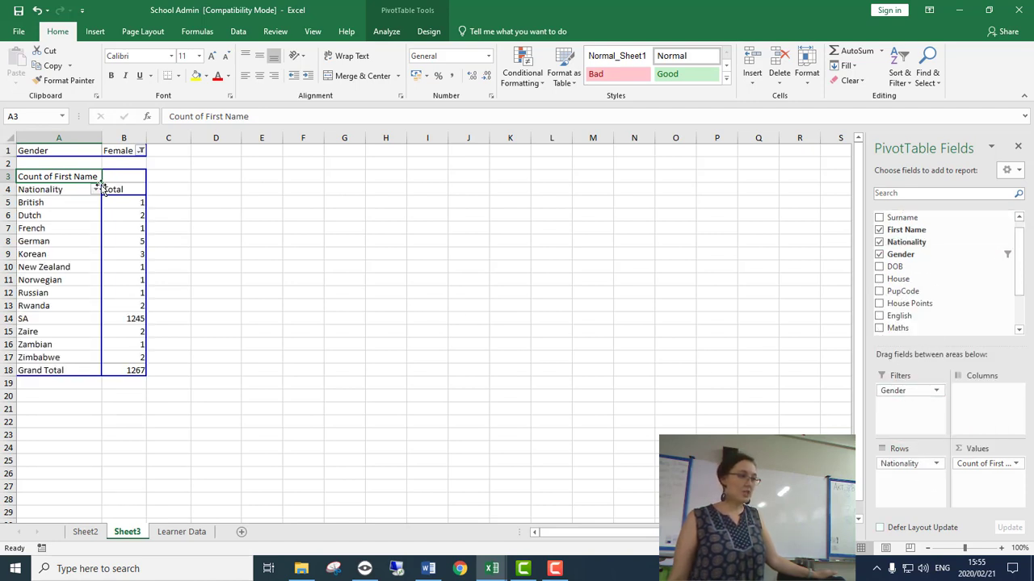
# - Reset the Gender filter to (All) and remove the Gender field from the PivotTable
pyautogui.click(141, 151)
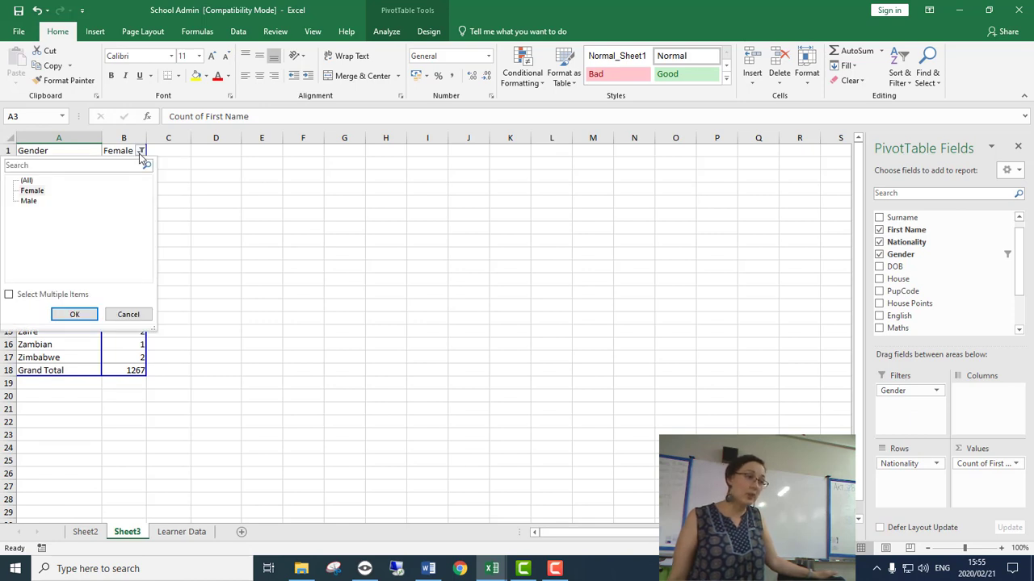
pyautogui.click(26, 181)
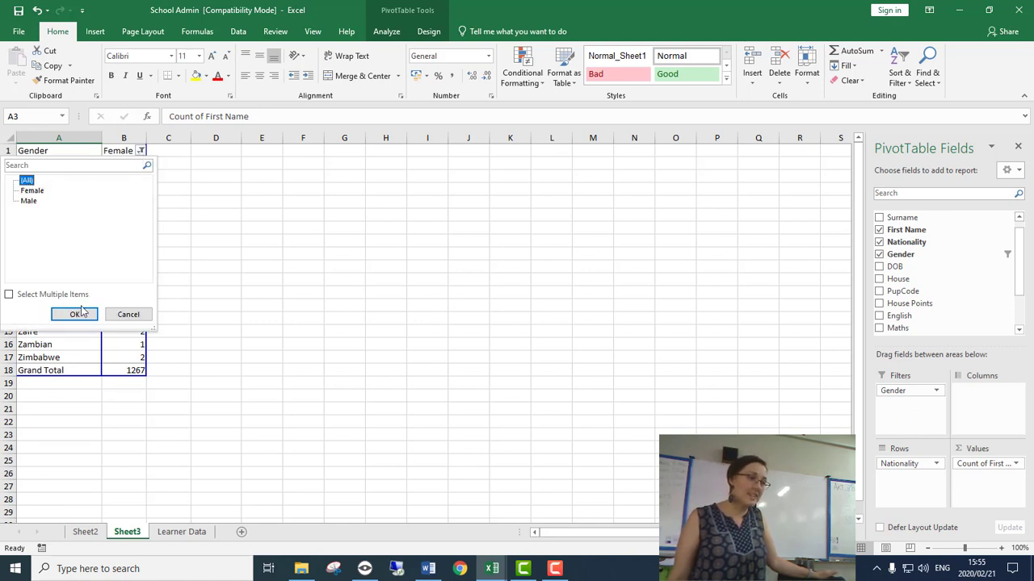
pyautogui.click(75, 314)
pyautogui.click(936, 391)
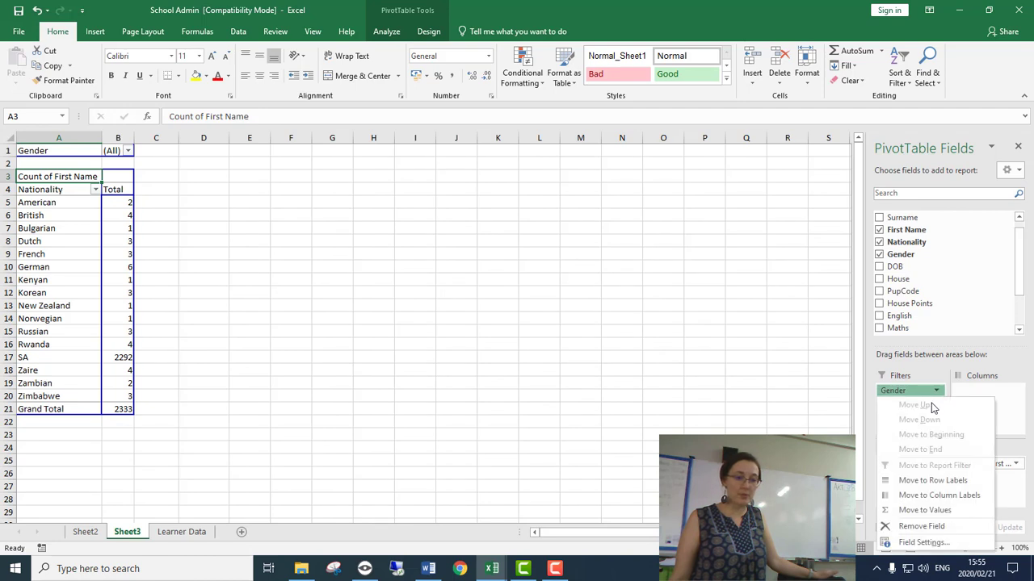
pyautogui.click(921, 527)
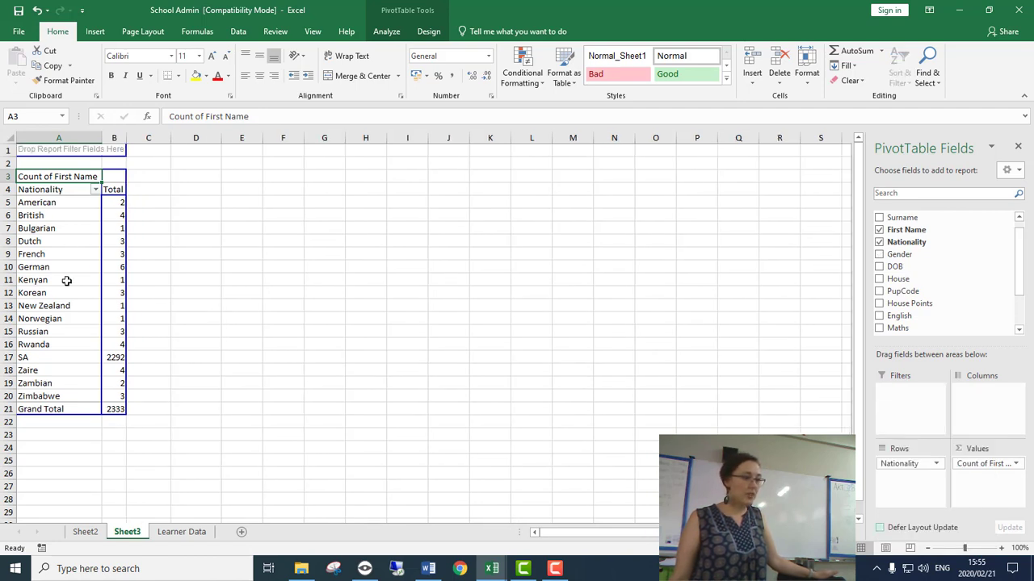
# - Sort the nationalities by learner count from largest to smallest, then select the second-ranked nationality's count and name
pyautogui.rightClick(117, 253)
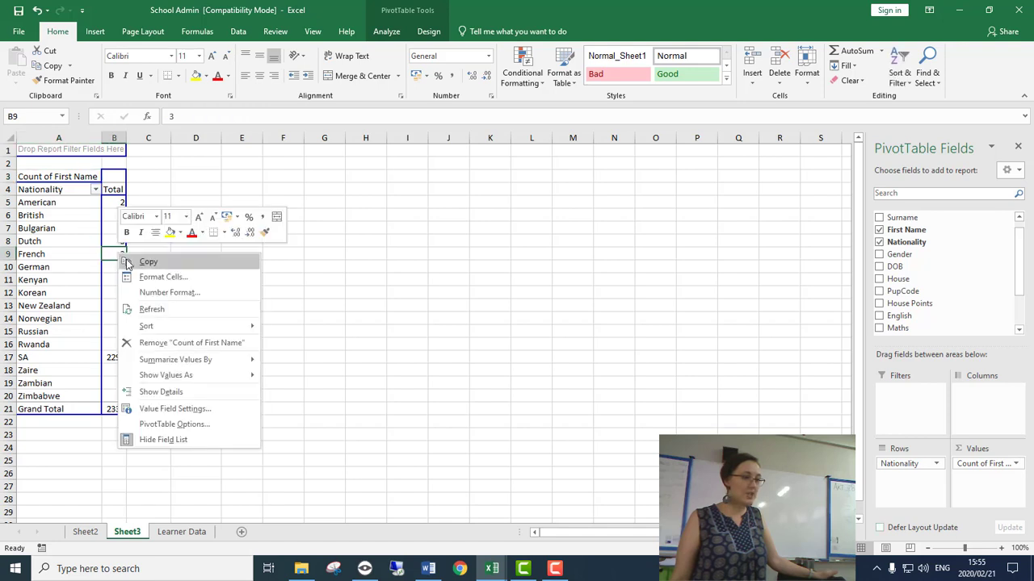
pyautogui.moveTo(161, 326)
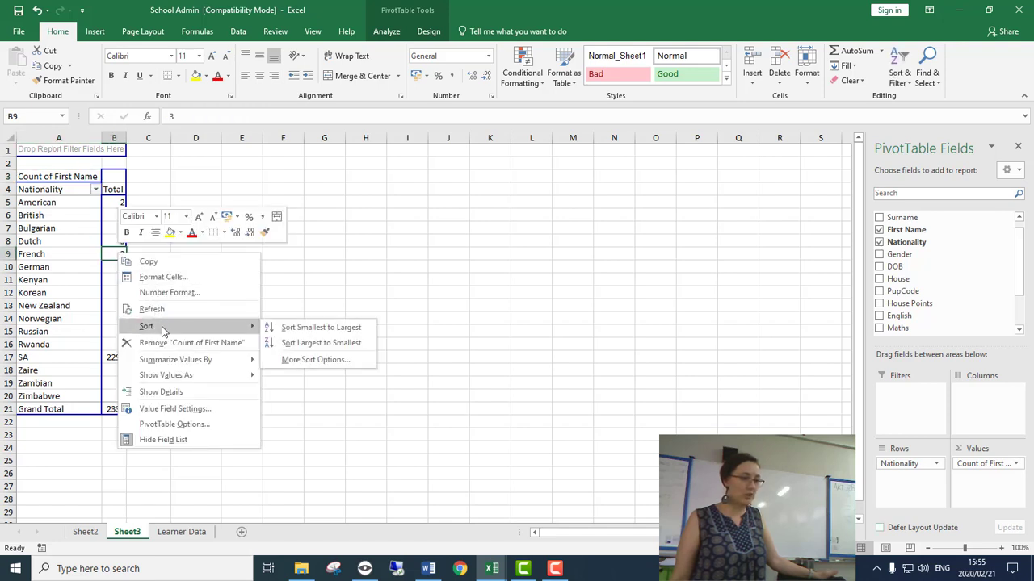
pyautogui.click(302, 344)
pyautogui.click(119, 213)
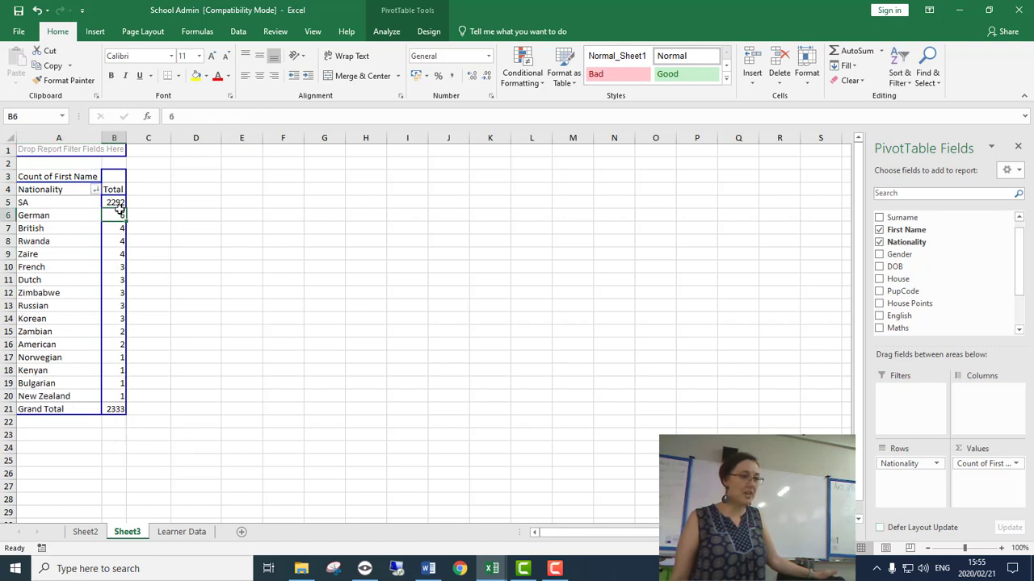
pyautogui.click(64, 216)
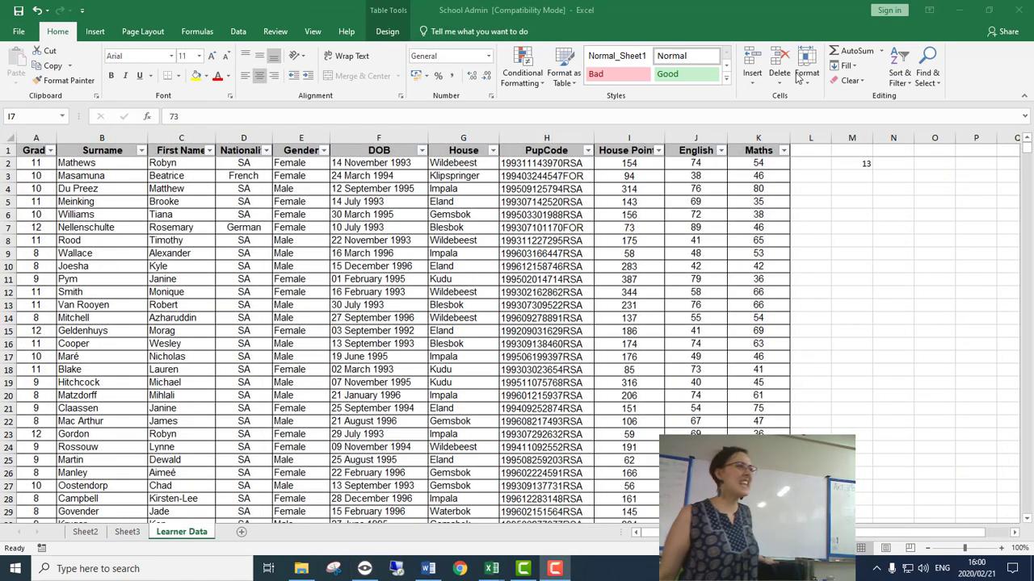
# - Create a PivotTable on a new worksheet from the learner table, Table1
pyautogui.click(450, 240)
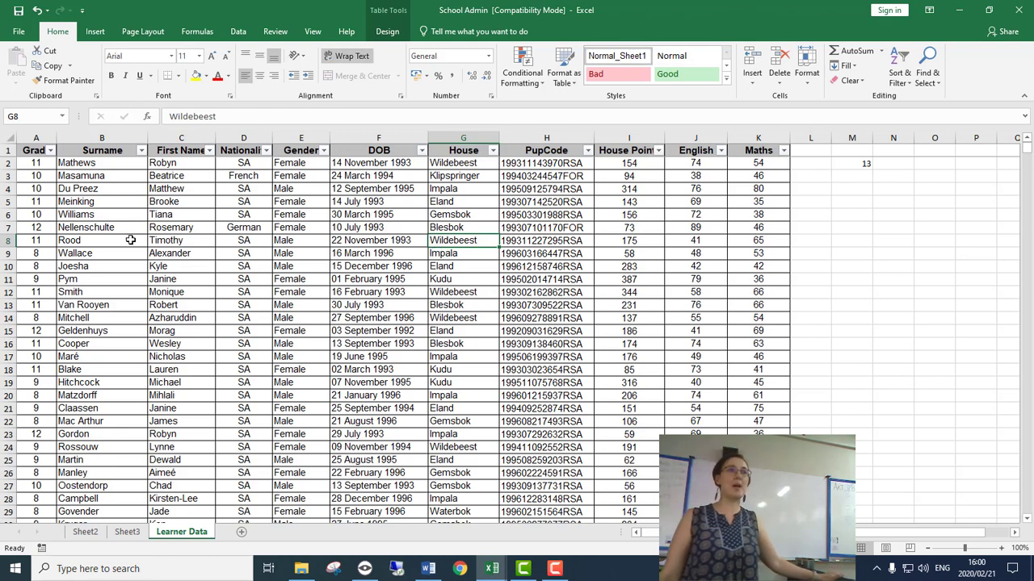
pyautogui.click(338, 316)
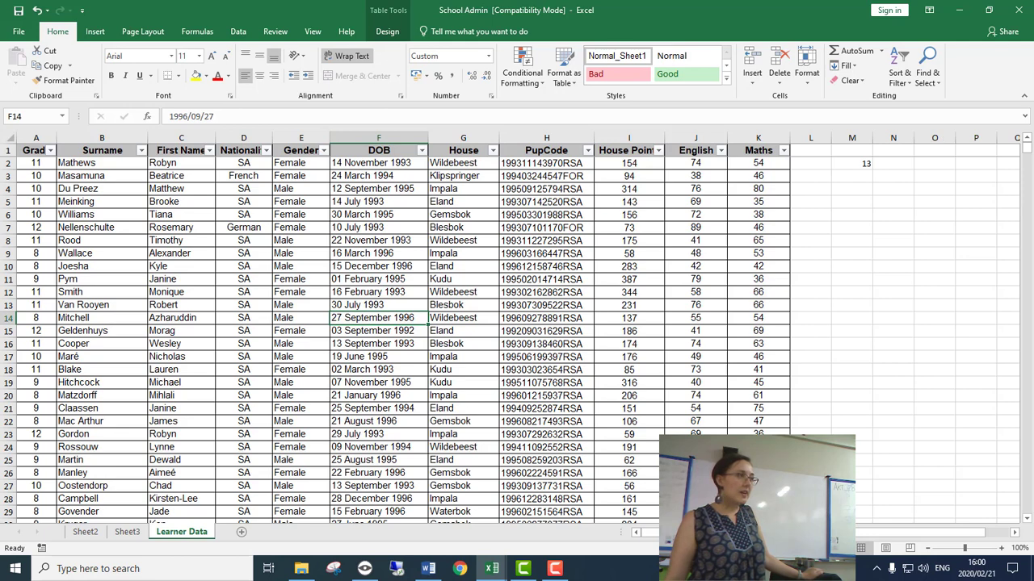
pyautogui.click(628, 292)
pyautogui.click(545, 304)
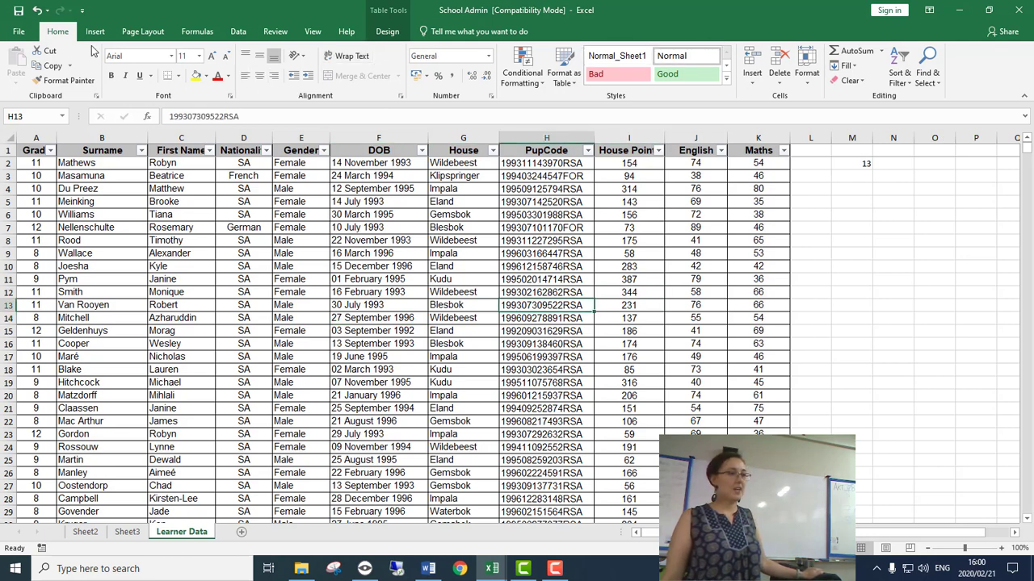
pyautogui.click(95, 32)
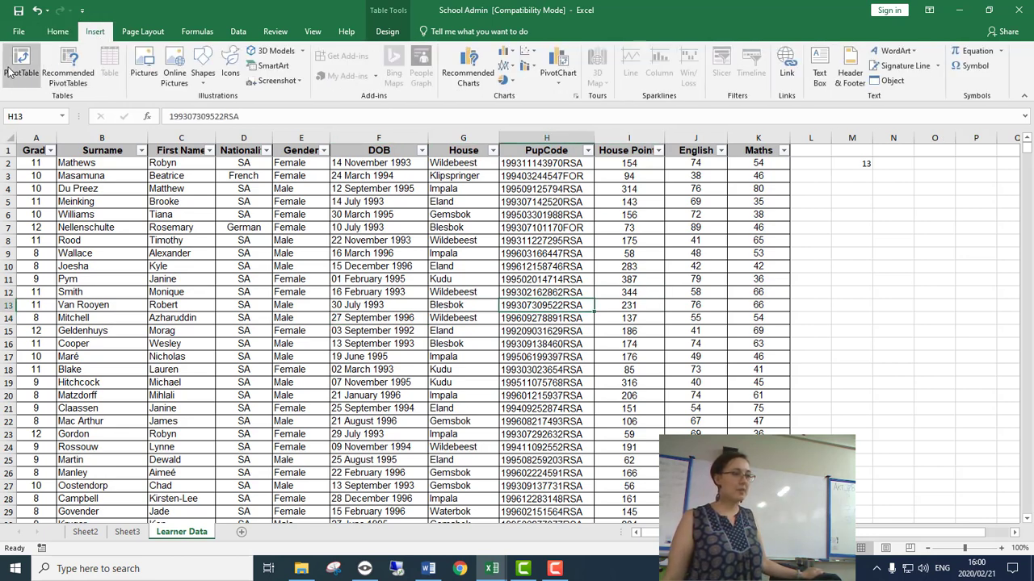
pyautogui.click(21, 65)
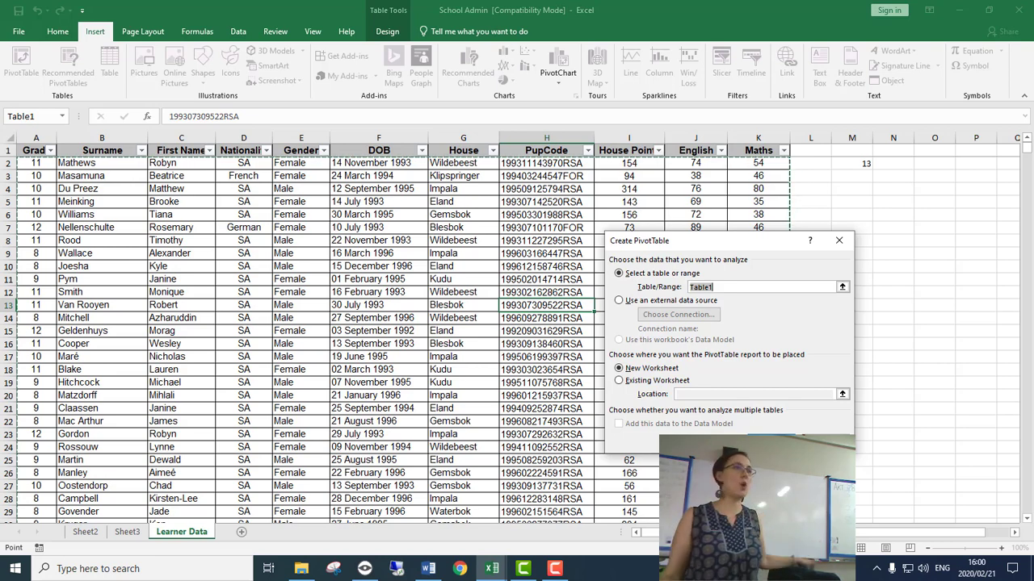
pyautogui.press('Return')
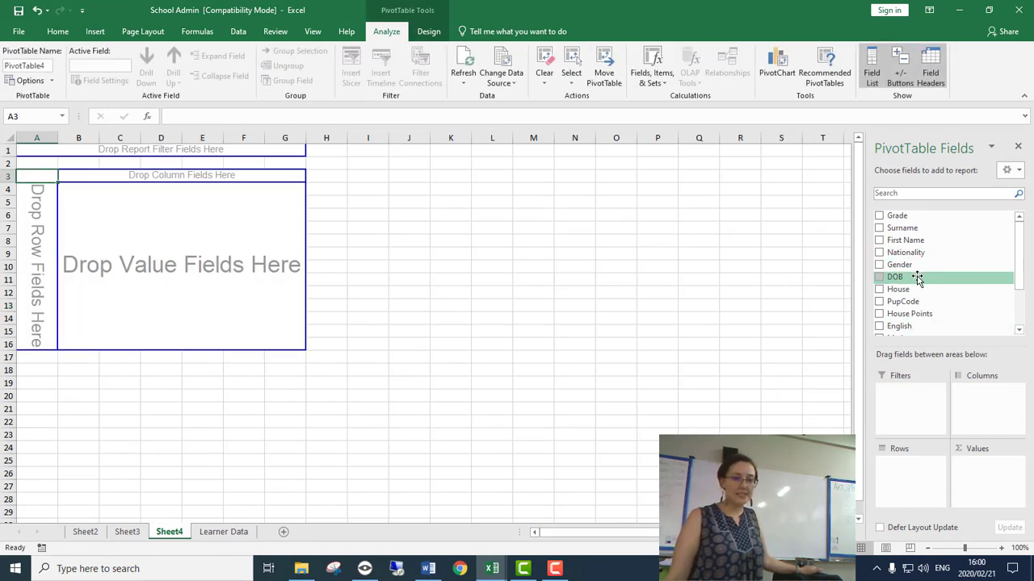
# - Lay out the new PivotTable with House as columns and DOB as rows
pyautogui.moveTo(918, 289); pyautogui.dragTo(976, 394)
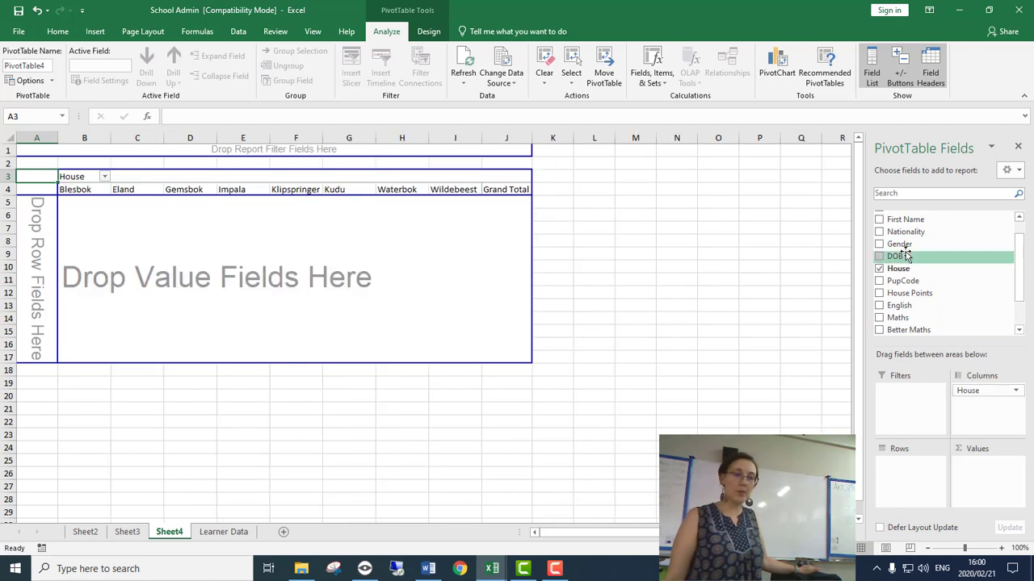
pyautogui.scroll(1, 906, 258)
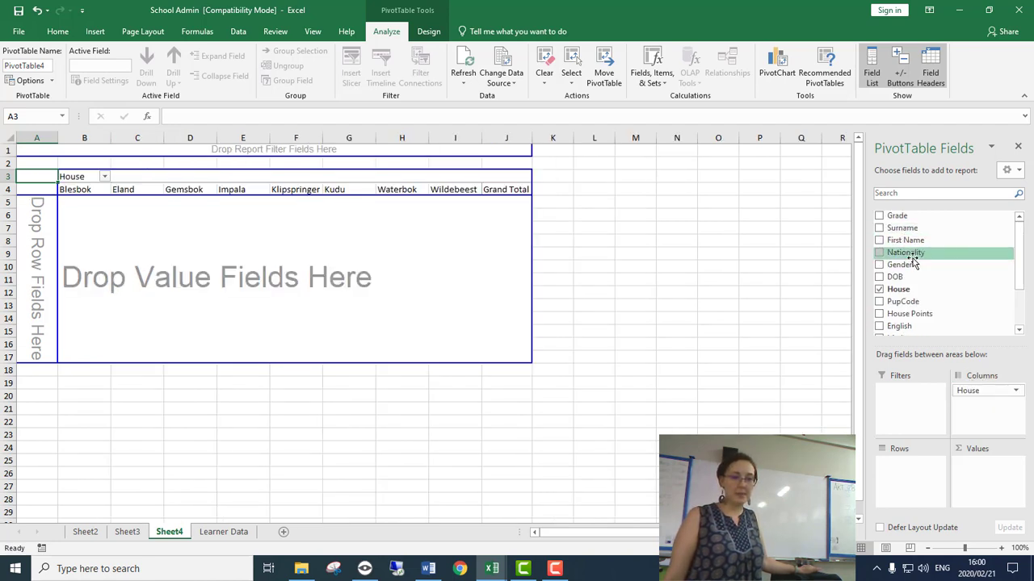
pyautogui.moveTo(898, 277); pyautogui.dragTo(908, 465)
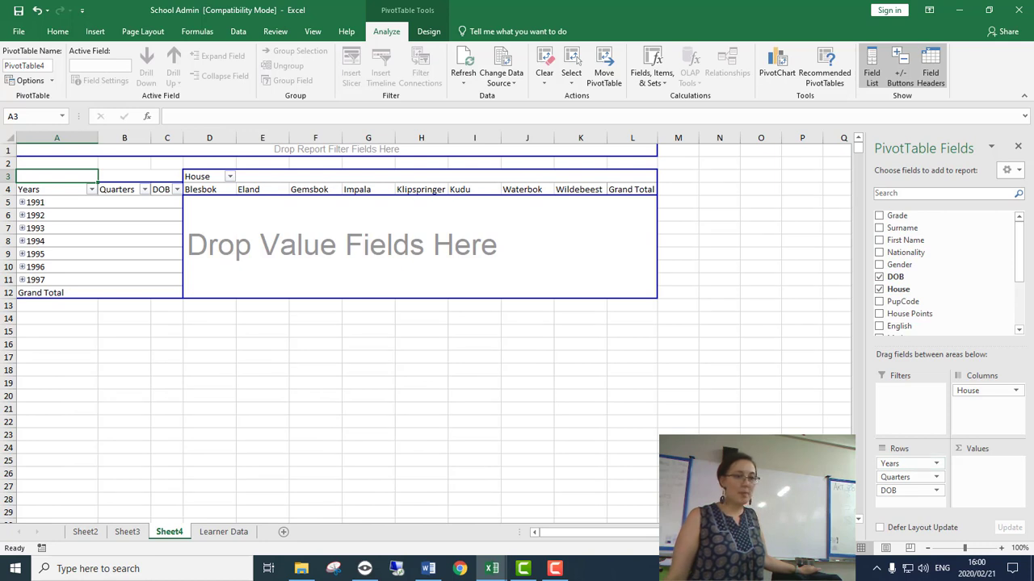
# - Examine the subtotal, filter, layout and print settings of the Years and DOB row fields
pyautogui.click(937, 464)
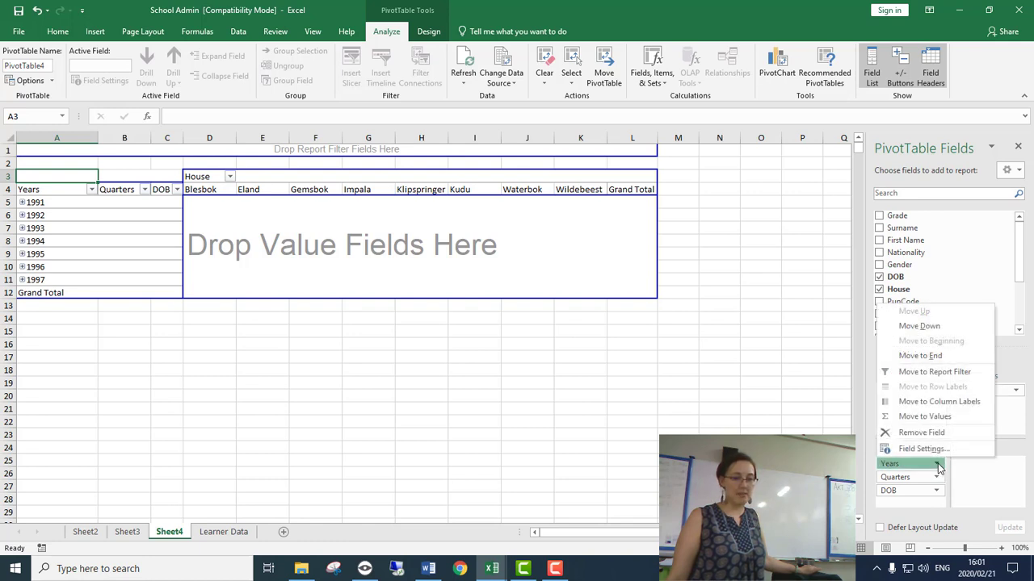
pyautogui.click(926, 449)
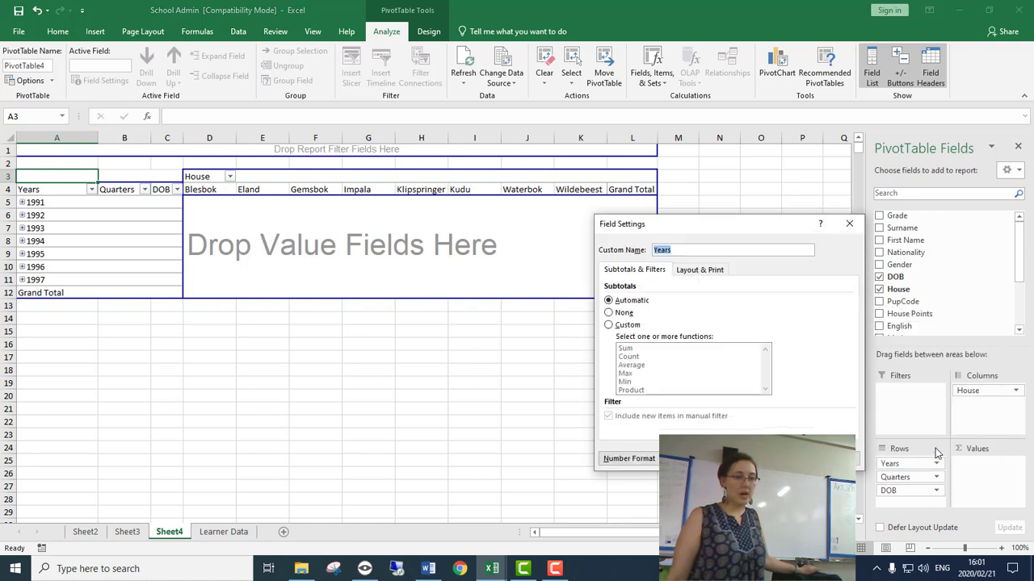
pyautogui.click(700, 270)
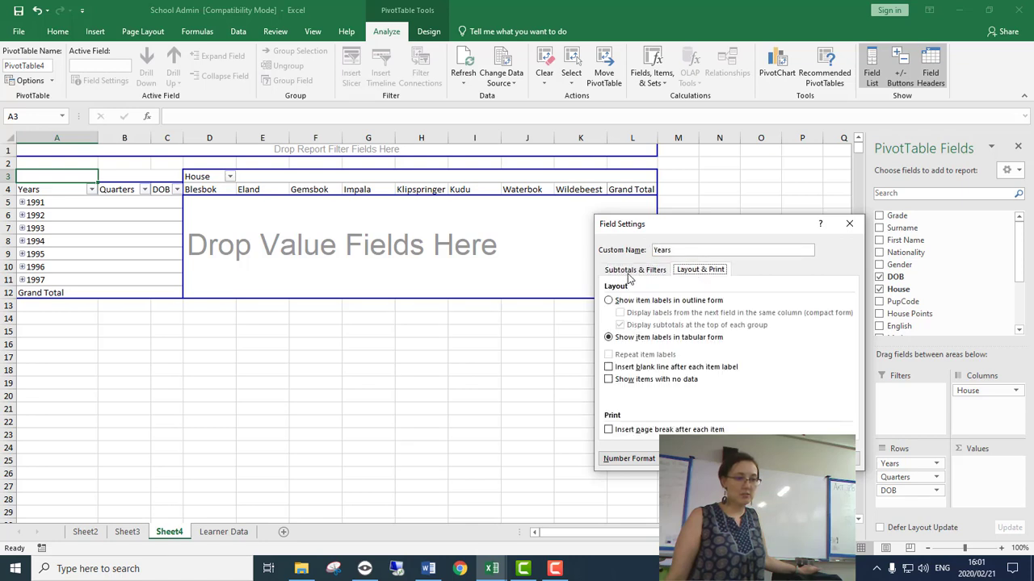
pyautogui.click(633, 269)
pyautogui.click(816, 459)
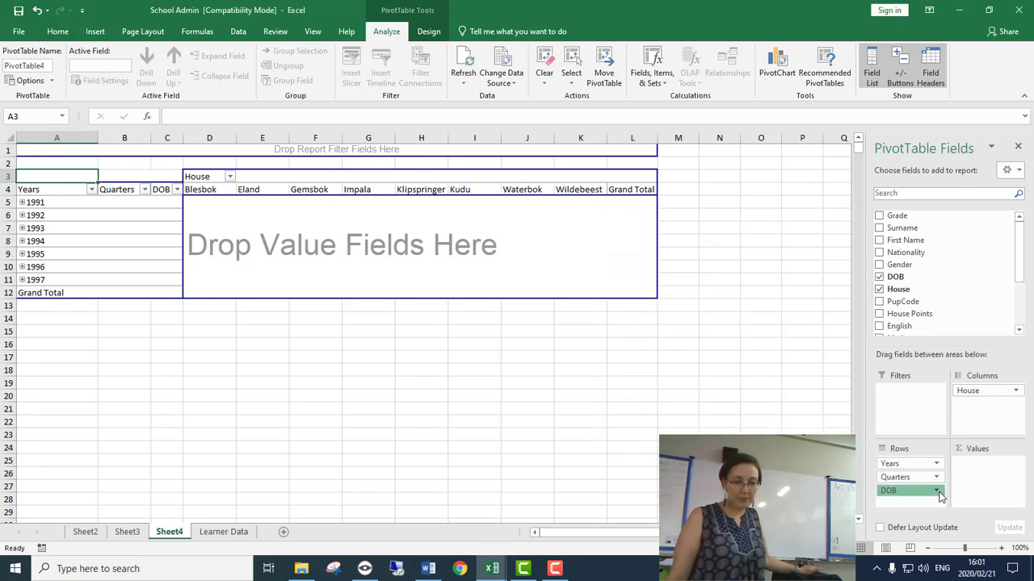
pyautogui.click(936, 490)
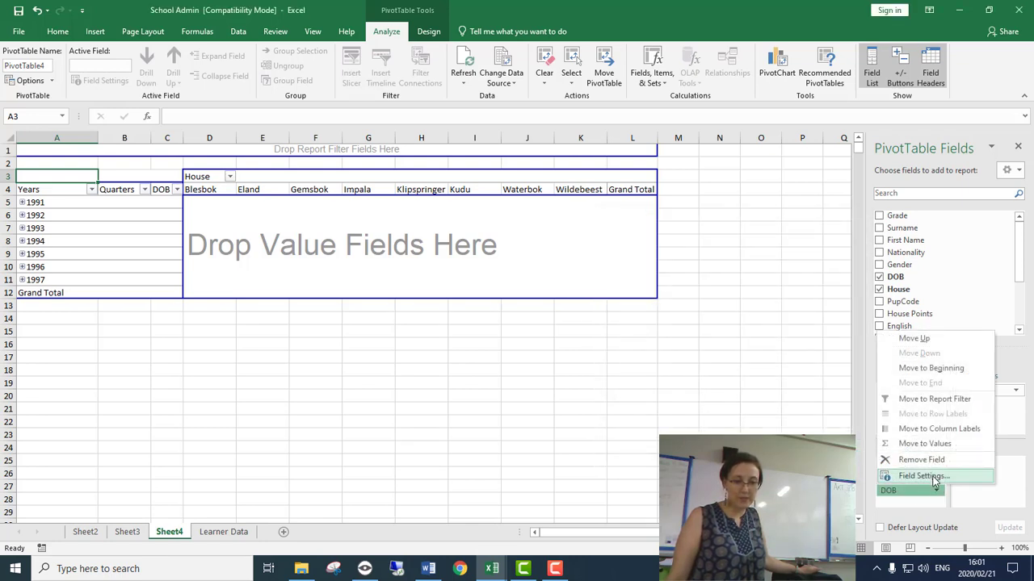
pyautogui.click(933, 476)
pyautogui.click(711, 271)
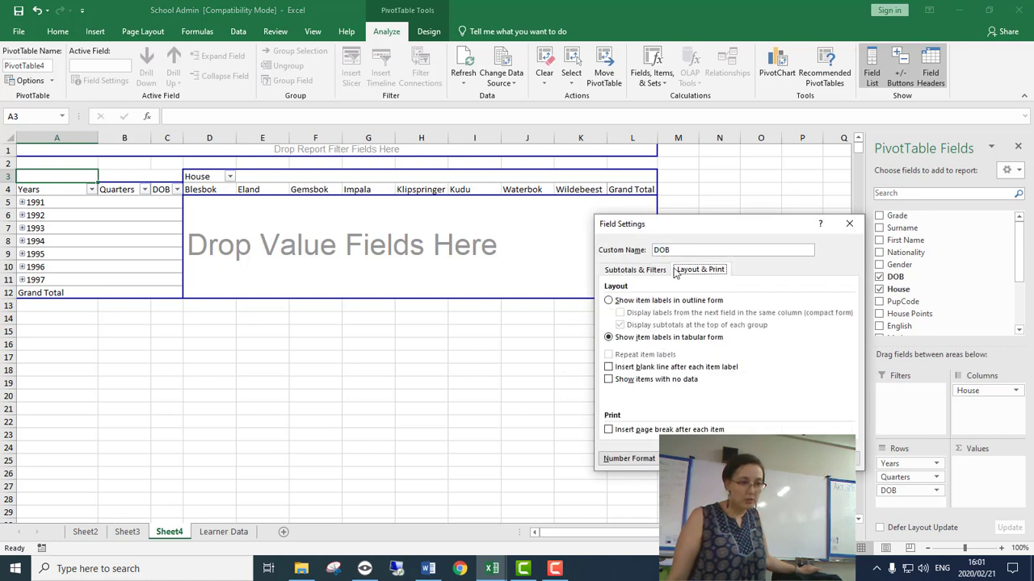
pyautogui.click(646, 271)
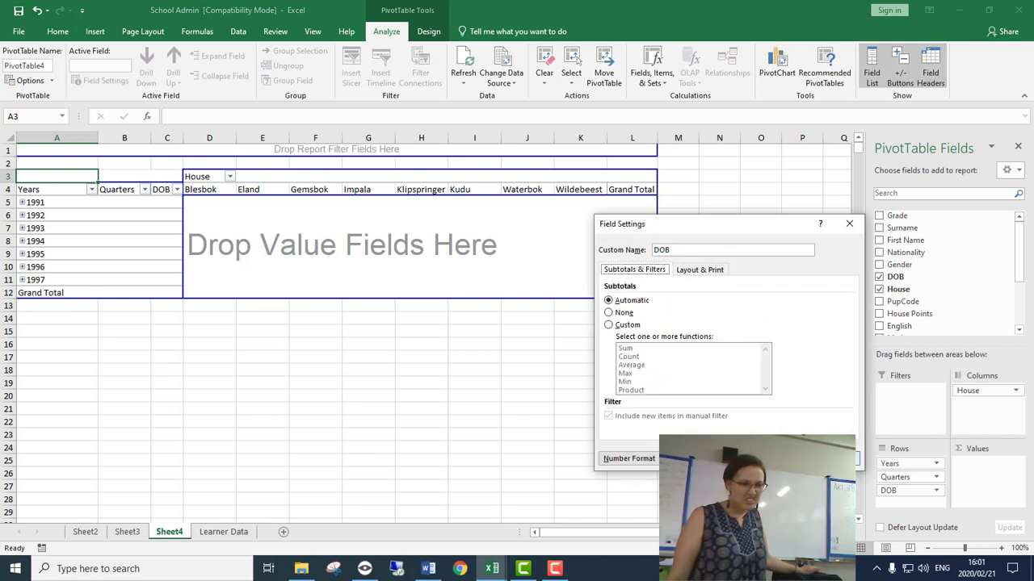
pyautogui.click(815, 459)
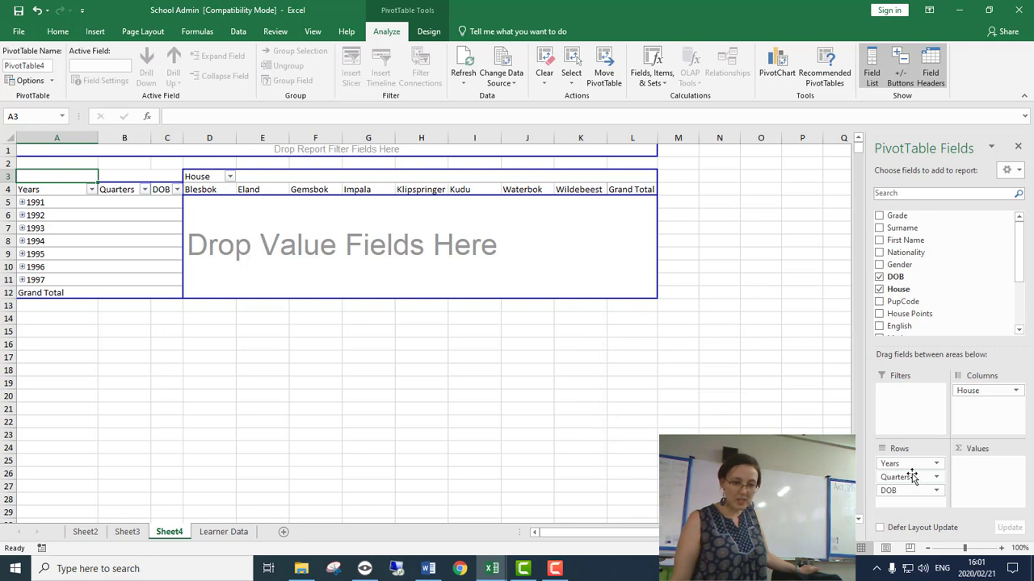
pyautogui.click(937, 477)
pyautogui.click(939, 481)
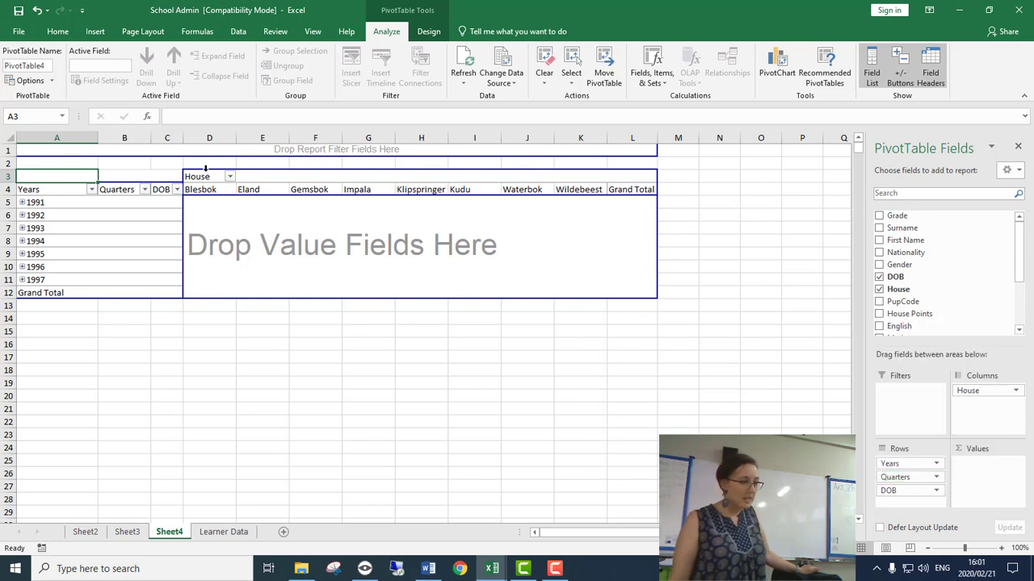
# - Expand 1991 to examine its quarters and the DOB filter choices, then collapse the year again
pyautogui.click(21, 202)
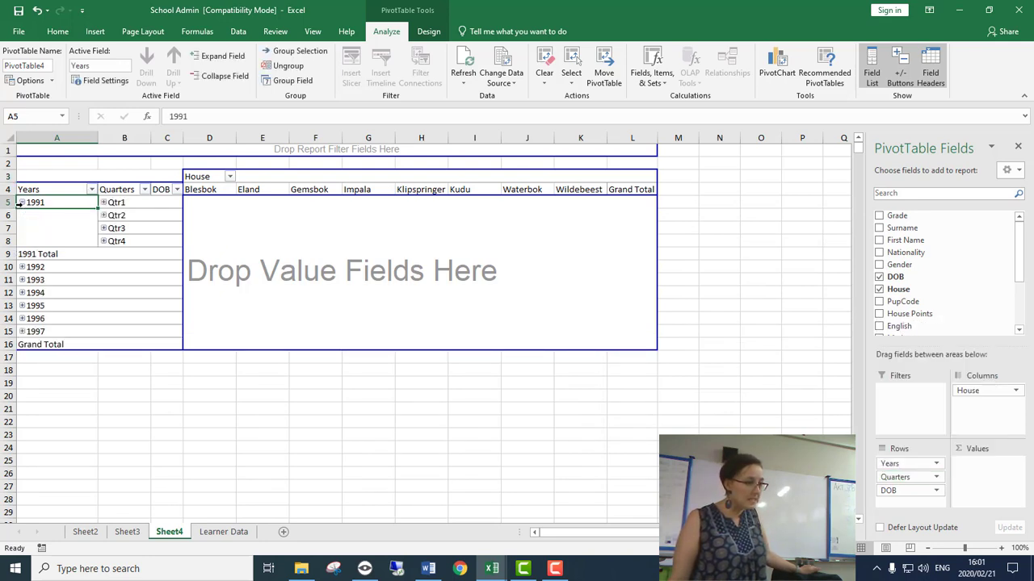
pyautogui.click(104, 203)
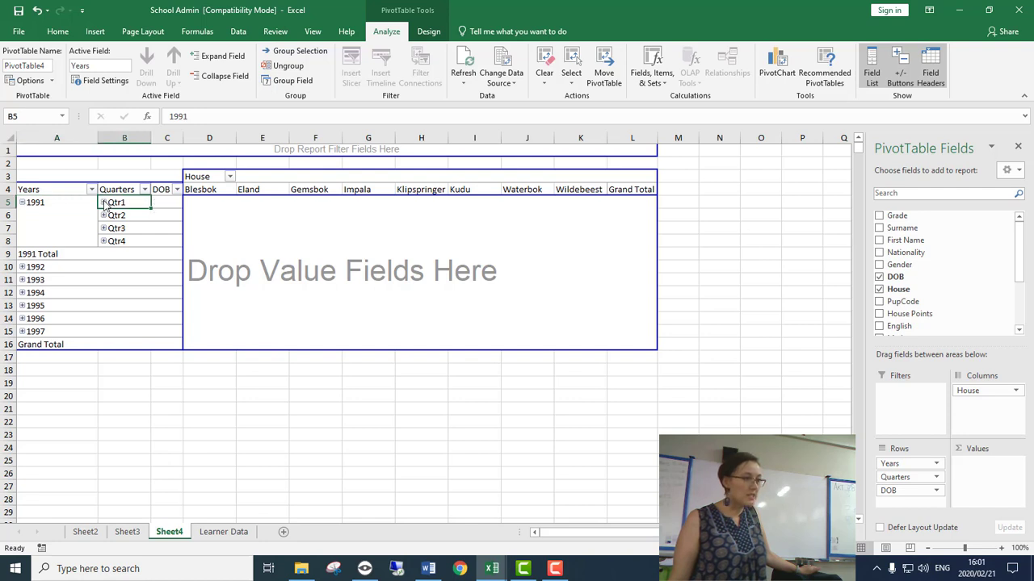
pyautogui.click(103, 202)
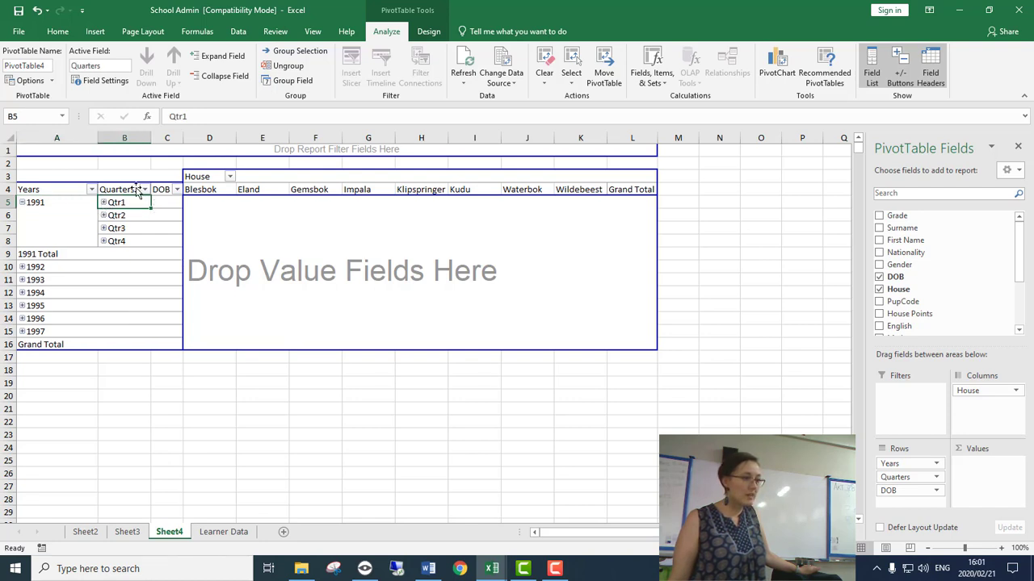
pyautogui.click(144, 190)
pyautogui.click(145, 194)
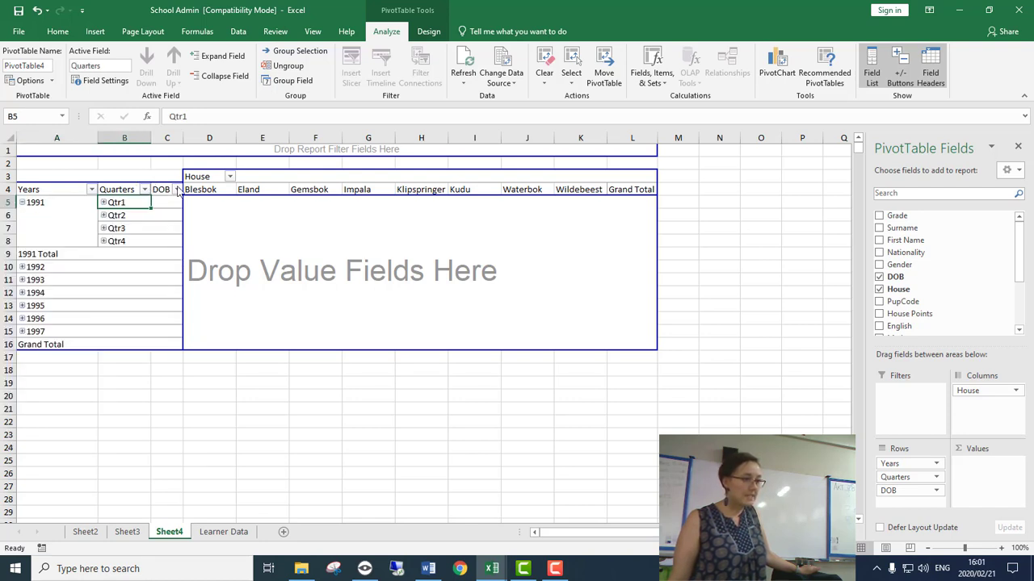
pyautogui.click(178, 190)
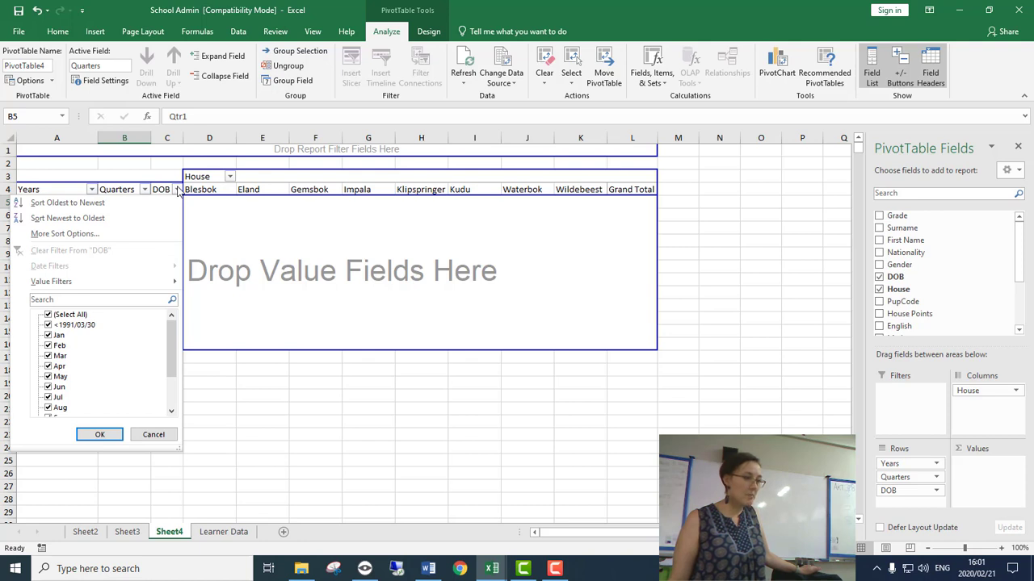
pyautogui.click(177, 190)
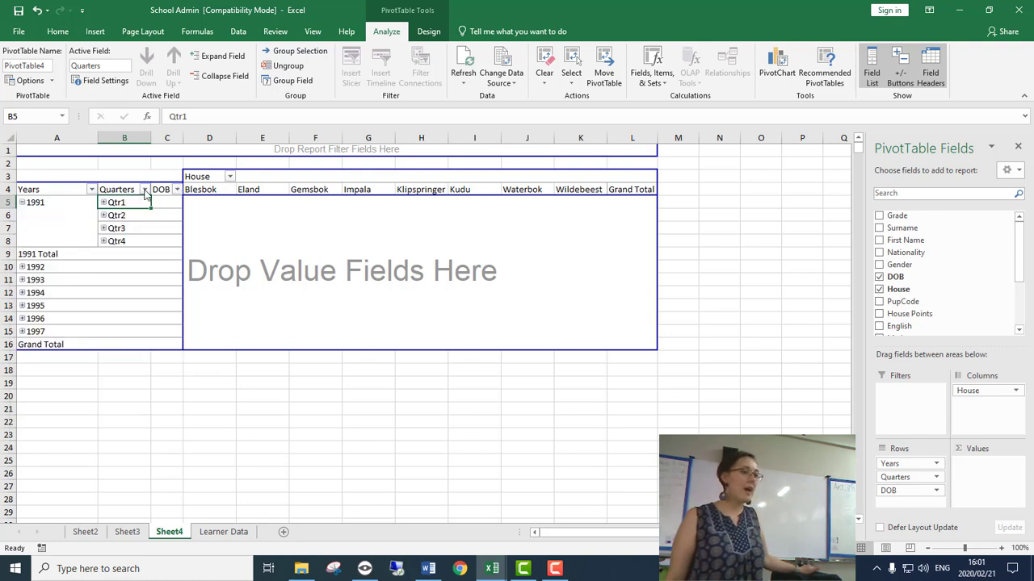
pyautogui.click(22, 205)
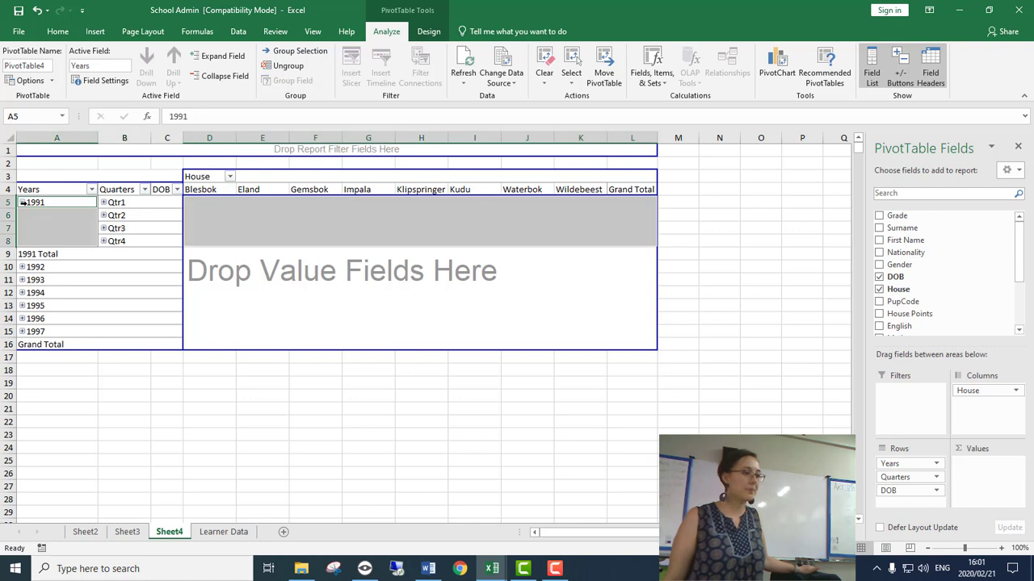
pyautogui.click(22, 202)
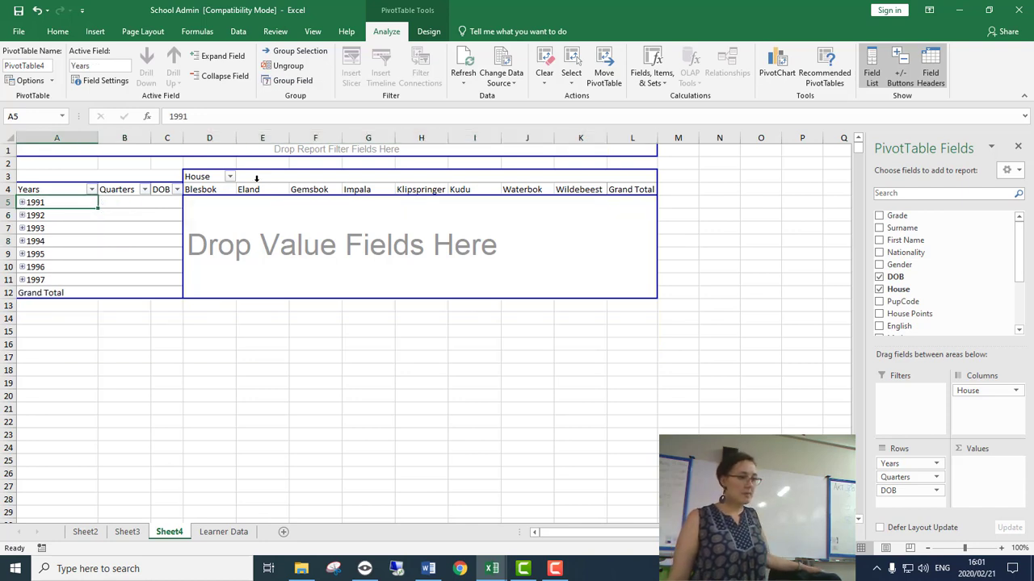
# - Add Surname to the PivotTable values as a count and select the 1995 figure for Kudu
pyautogui.moveTo(928, 229); pyautogui.dragTo(969, 464)
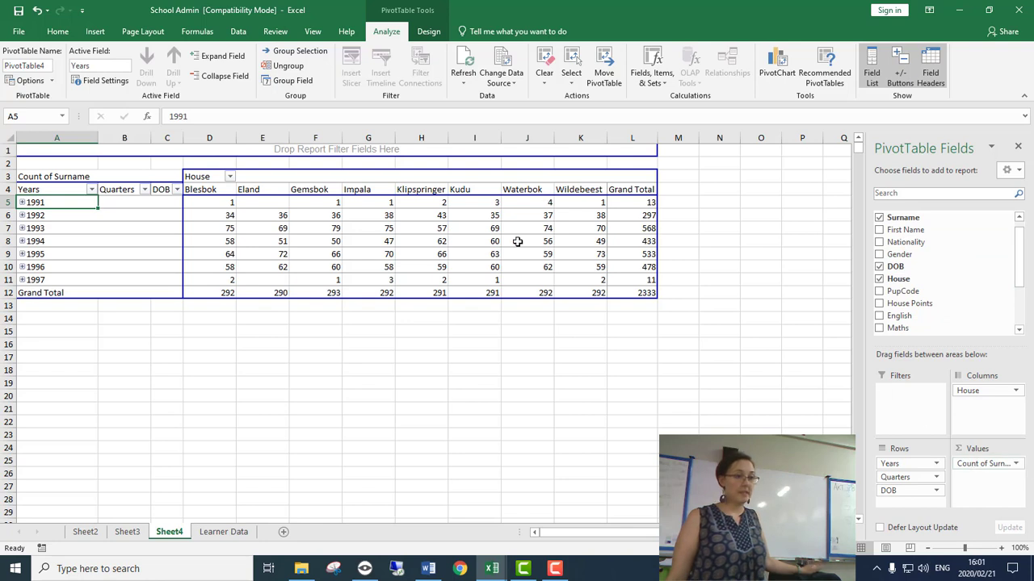
pyautogui.click(9, 253)
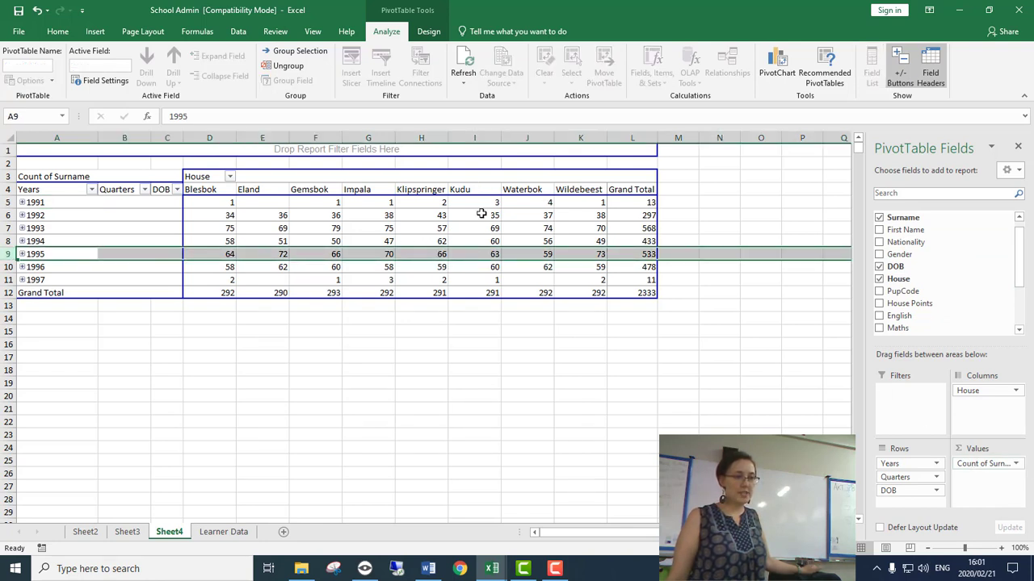
pyautogui.click(487, 253)
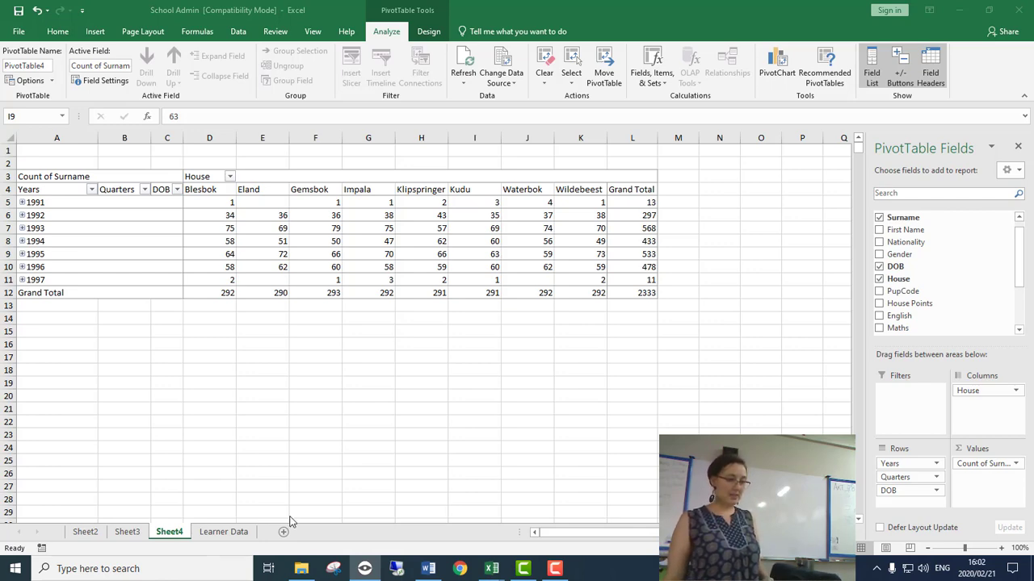
# - Create another PivotTable on a new worksheet from Table1 on the Learner Data sheet
pyautogui.click(234, 533)
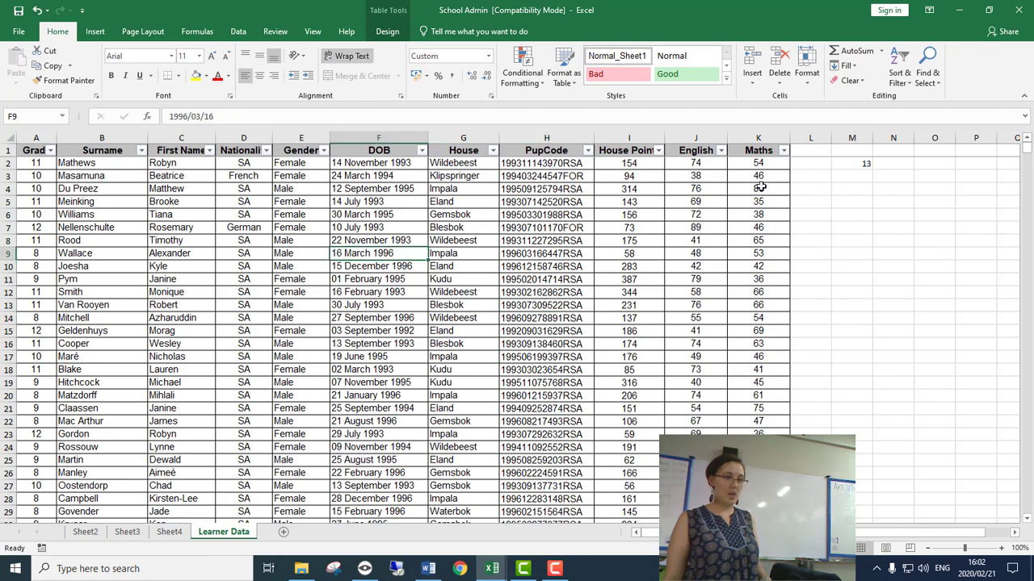
pyautogui.click(650, 202)
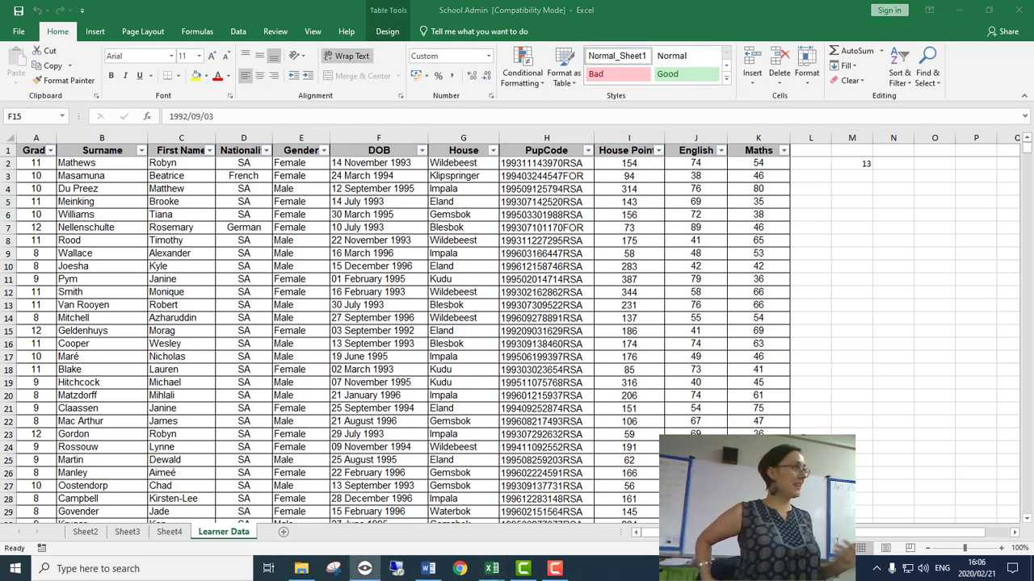
pyautogui.click(179, 201)
pyautogui.click(95, 31)
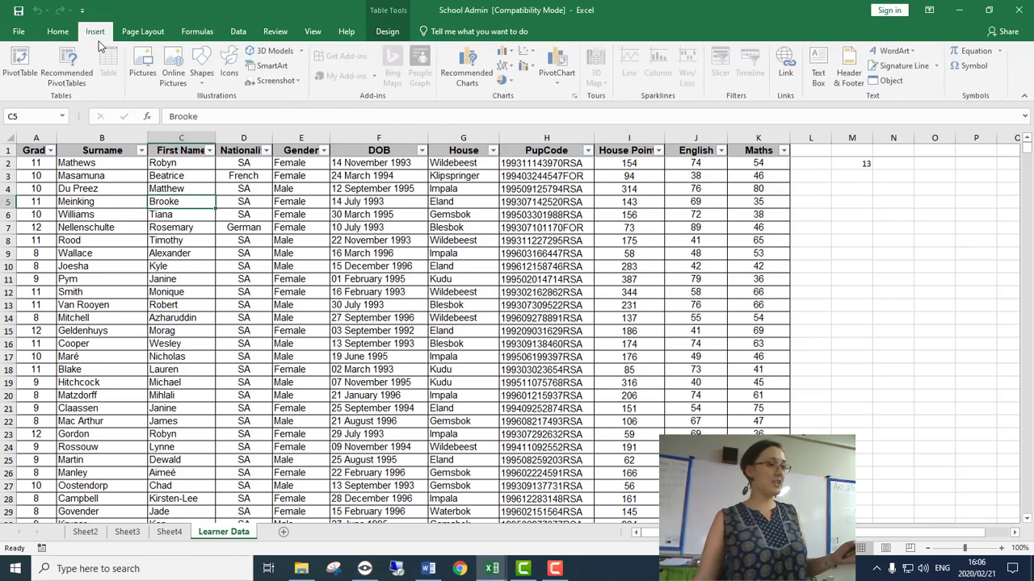
pyautogui.click(21, 57)
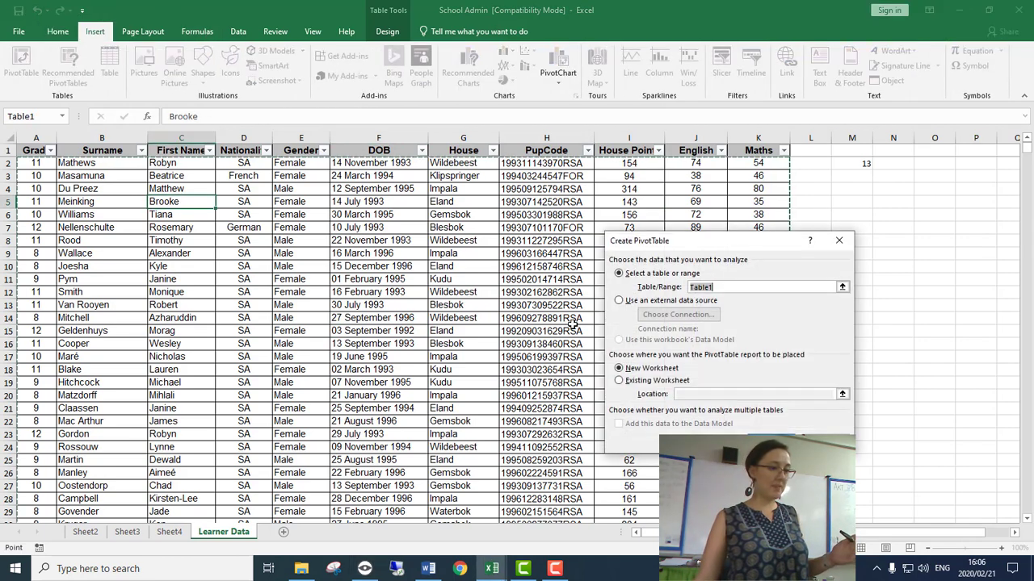
pyautogui.press('Return')
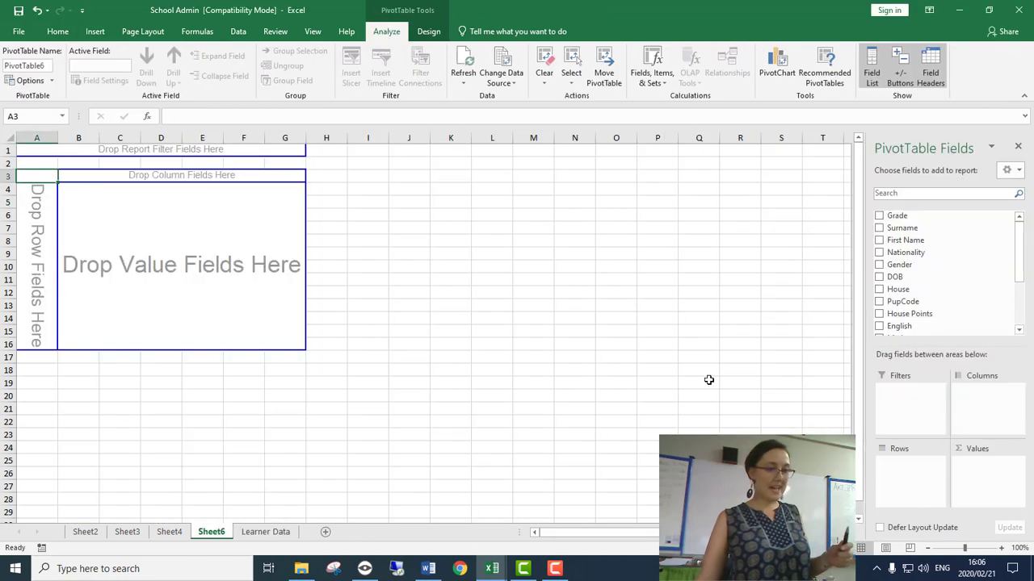
# - Lay out the new PivotTable with Nationality as rows, Gender as columns and House Points as values
pyautogui.moveTo(937, 256); pyautogui.dragTo(907, 498)
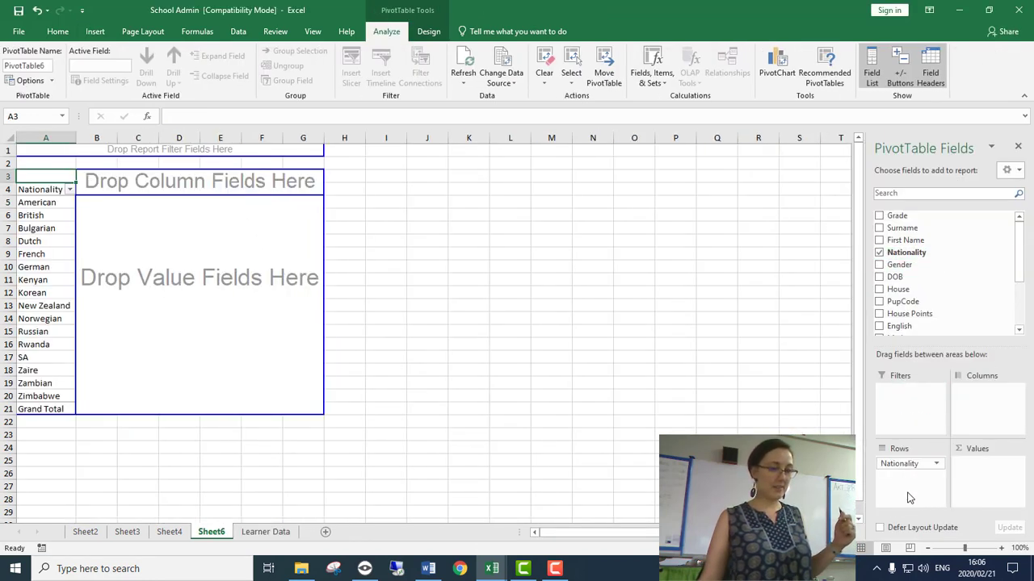
pyautogui.moveTo(915, 265); pyautogui.dragTo(984, 392)
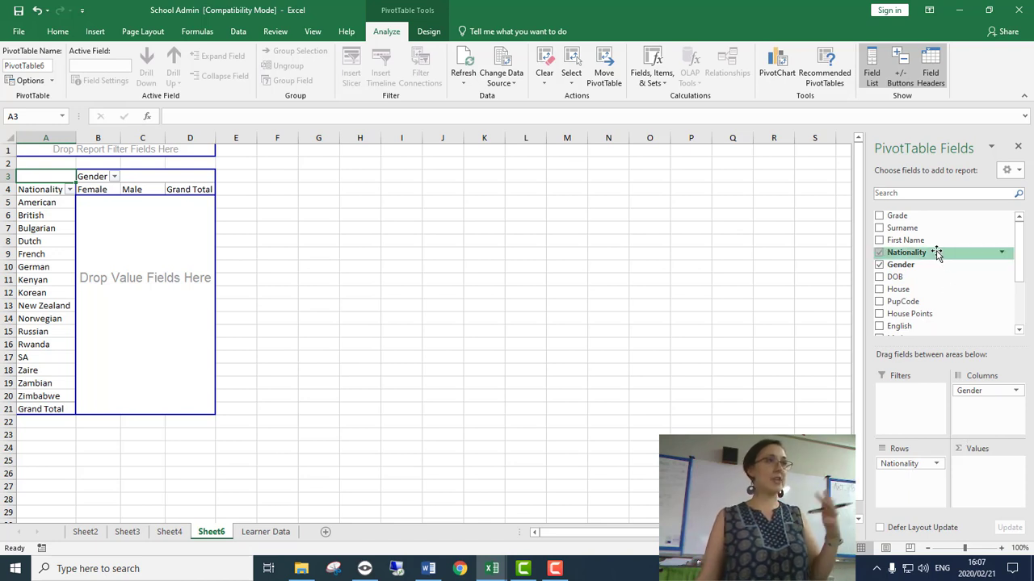
pyautogui.scroll(-3, 961, 240)
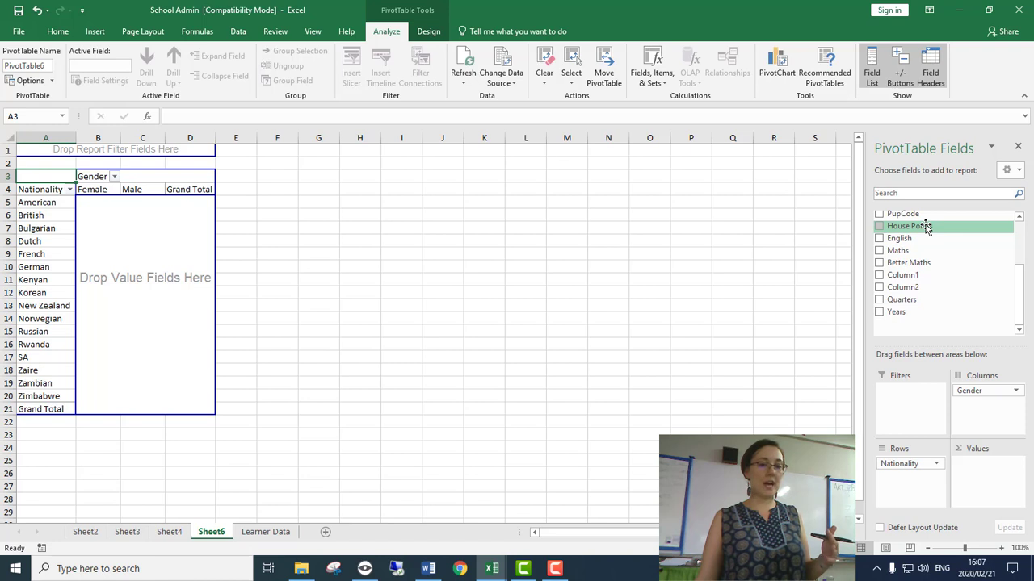
pyautogui.moveTo(926, 229); pyautogui.dragTo(987, 477)
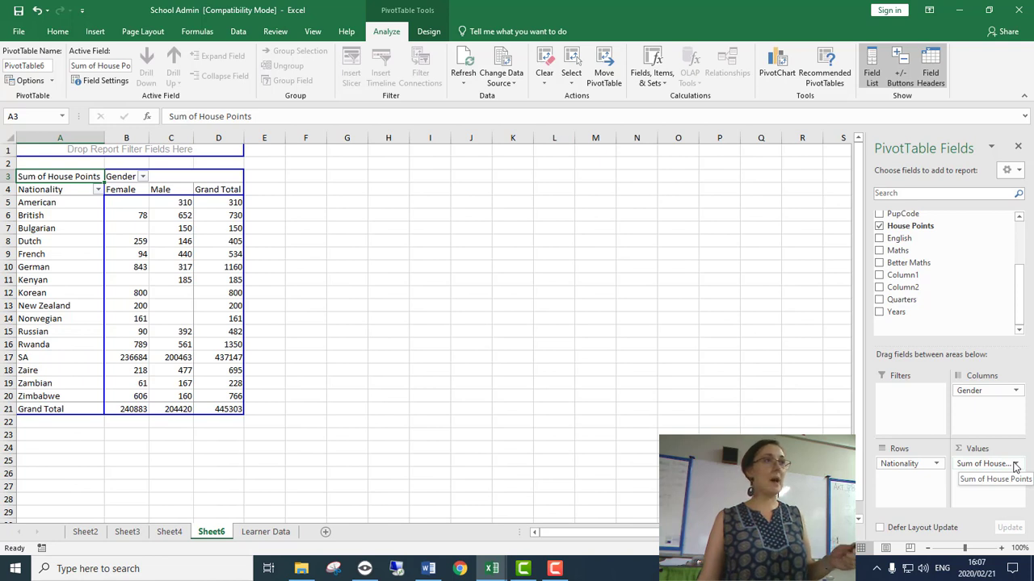
# - Summarize House Points by Average, then select the SA row to check the male average
pyautogui.click(1015, 465)
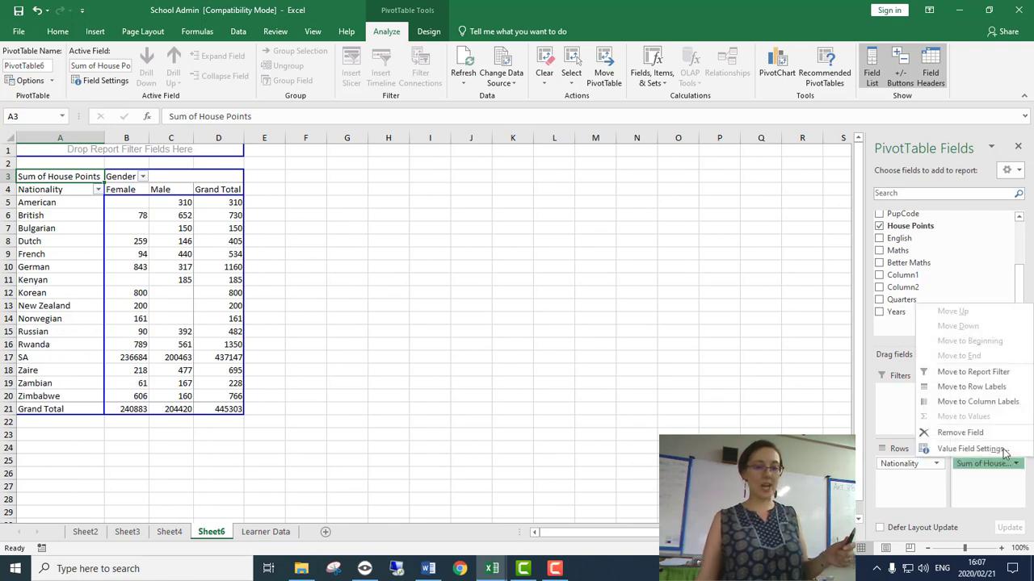
pyautogui.click(993, 449)
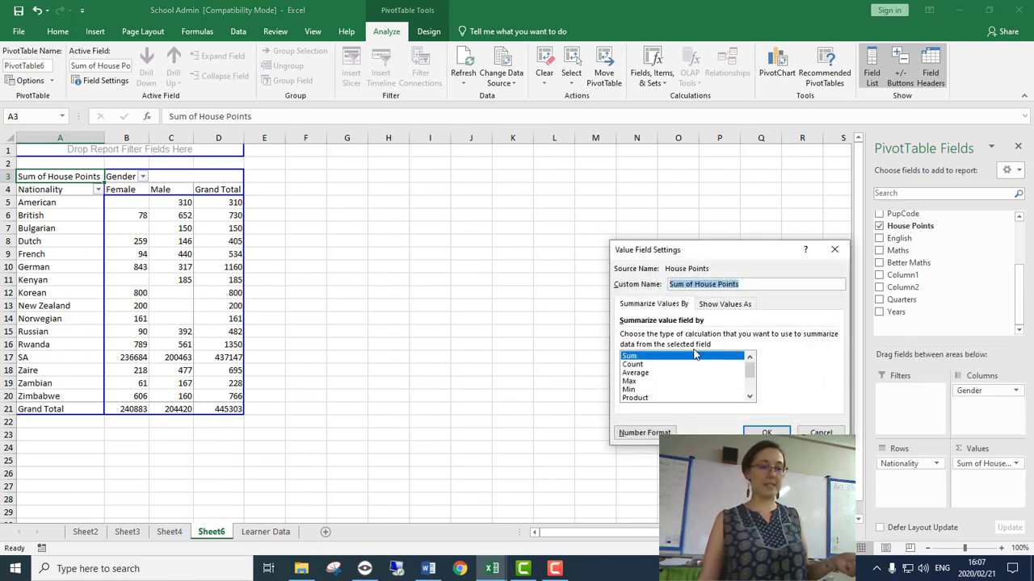
pyautogui.click(635, 373)
pyautogui.click(766, 433)
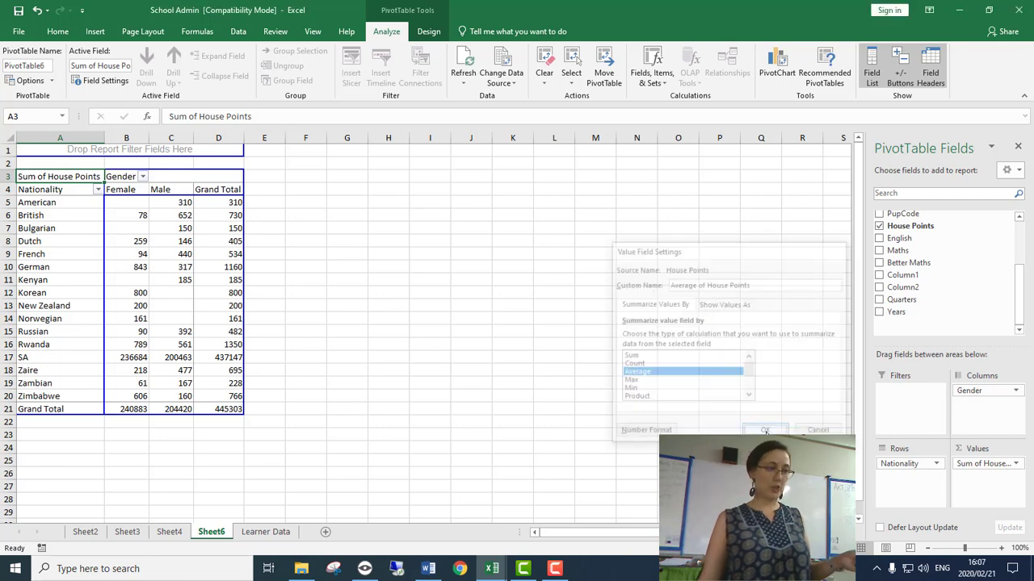
pyautogui.click(4, 357)
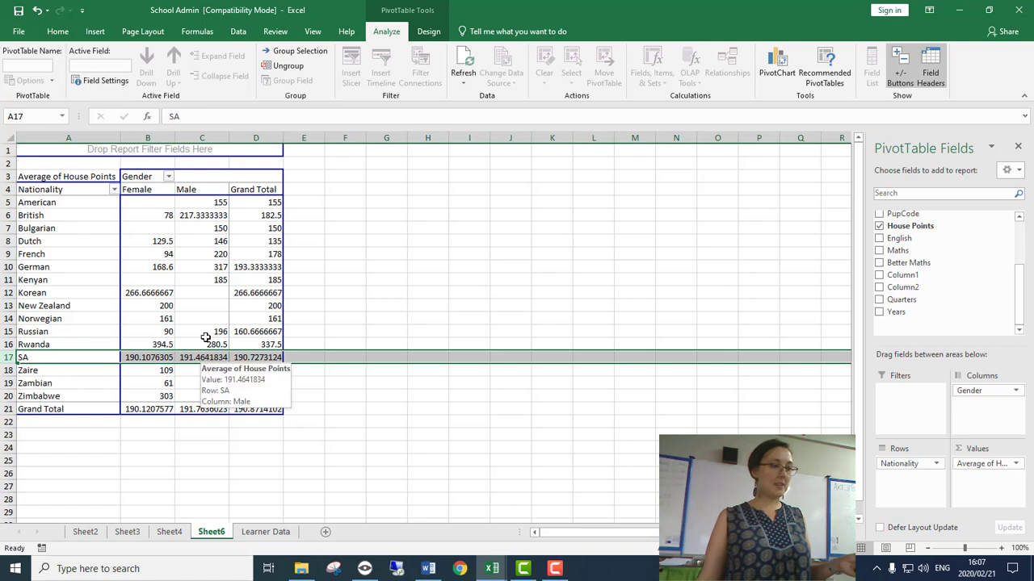
pyautogui.moveTo(217, 356)
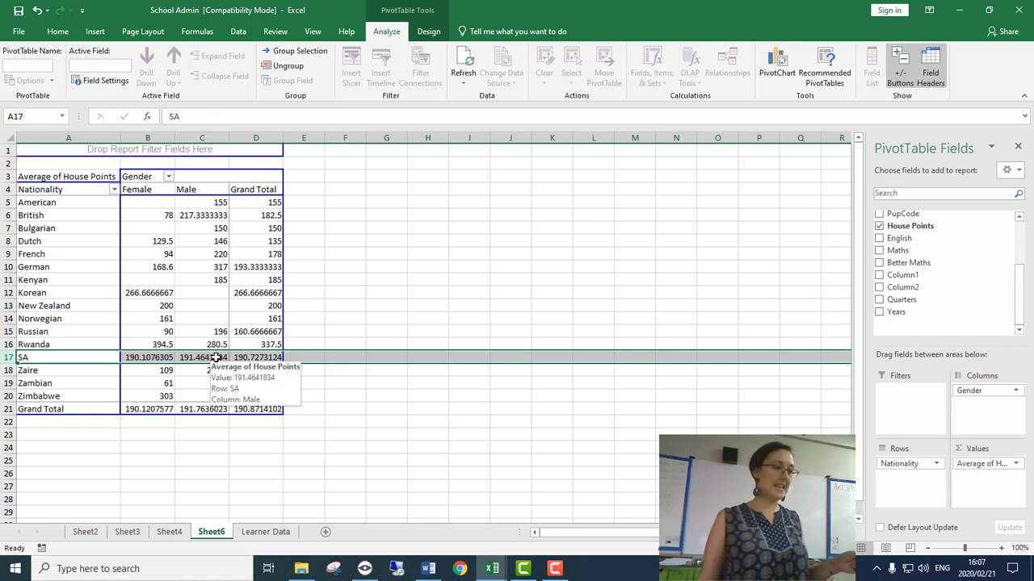